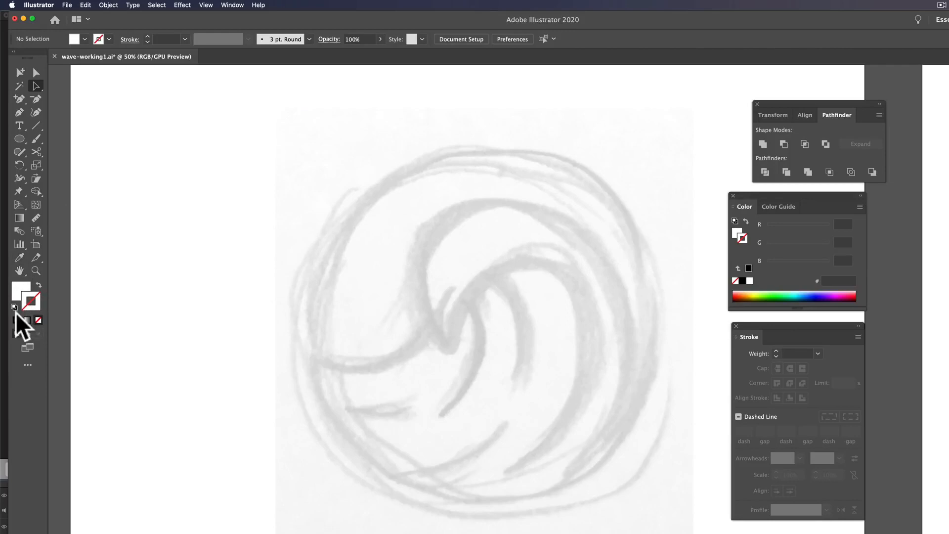
Draw an unfilled, black-stroked circle about 1073 px in diameter over the sketch's outer ring.
{"action": "left_click", "coordinate": [15, 307]}
{"action": "left_click", "coordinate": [15, 288]}
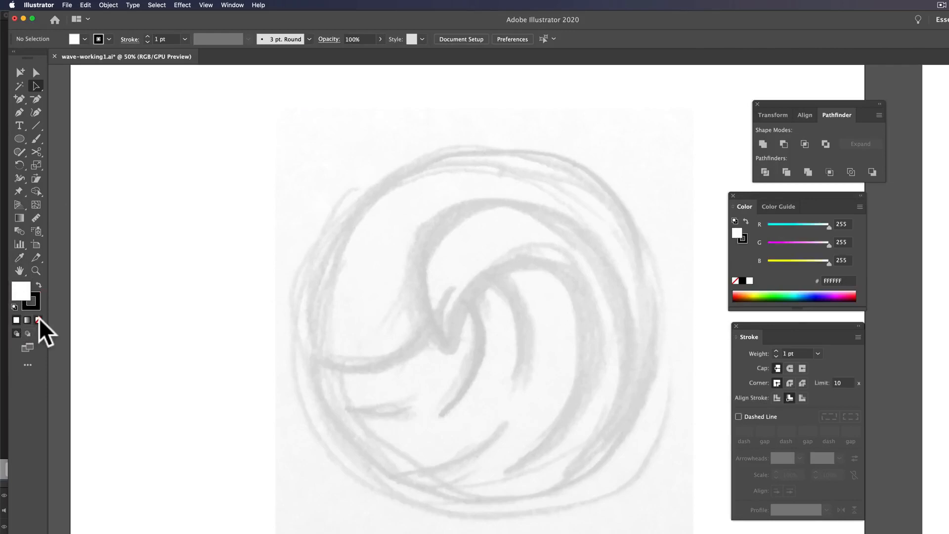
{"action": "left_click", "coordinate": [39, 320]}
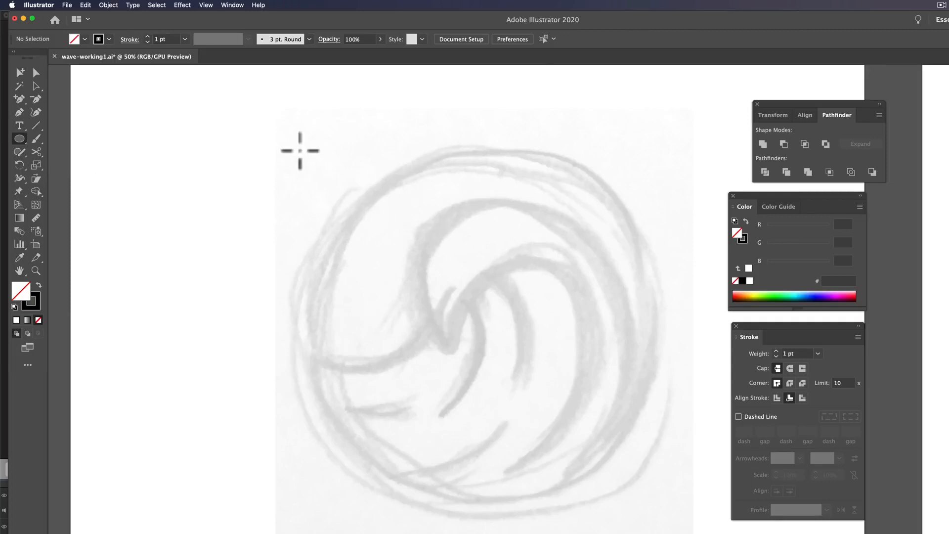
{"action": "left_click_drag", "start_coordinate": [299, 149], "coordinate": [654, 504]}
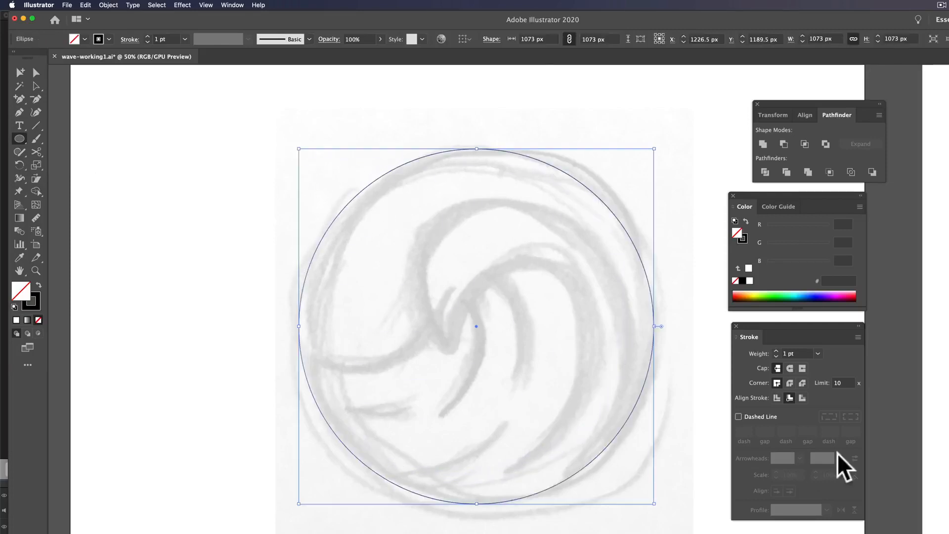
Set the circle's stroke weight to 40 pt and deselect it.
{"action": "left_click", "coordinate": [818, 354]}
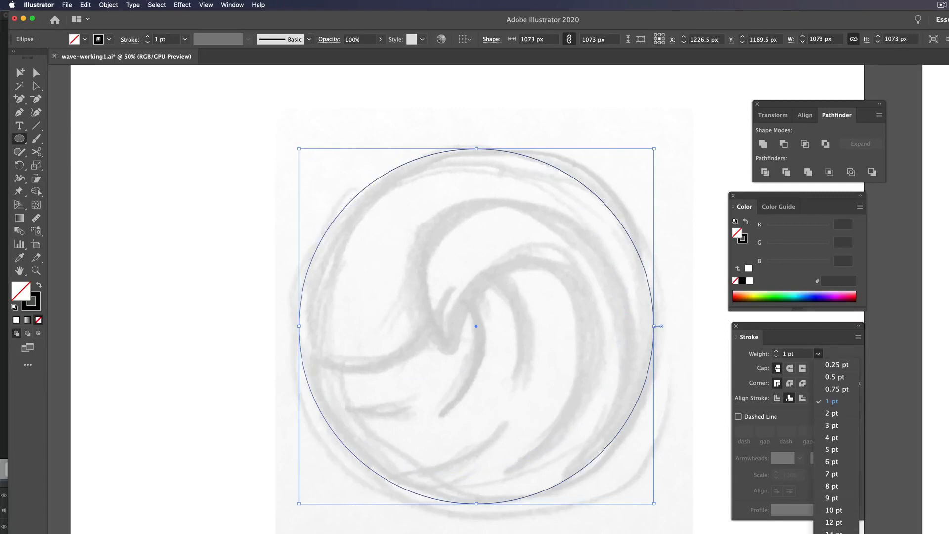
{"action": "left_click", "coordinate": [834, 533]}
{"action": "key", "text": "super+shift+a"}
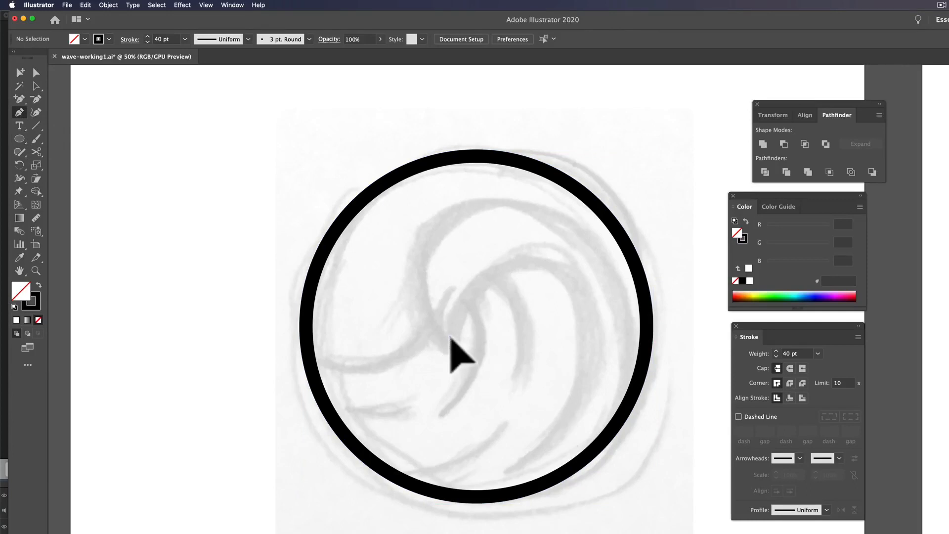
Trace the sketch's inner wave curve with the Pen tool, from the wave tip over the crest to near the circle's lower edge.
{"action": "left_click_drag", "start_coordinate": [451, 347], "coordinate": [450, 331]}
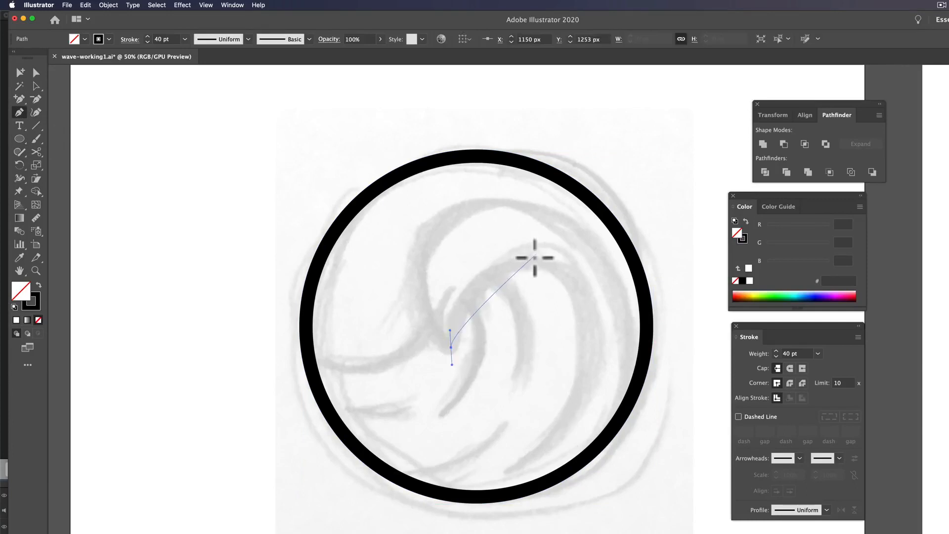
{"action": "left_click_drag", "start_coordinate": [527, 264], "coordinate": [579, 255]}
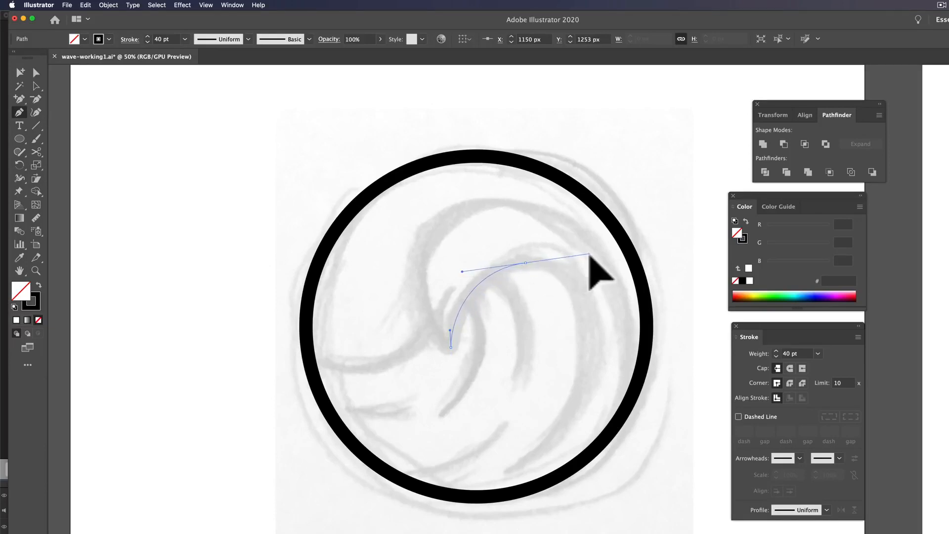
{"action": "left_click_drag", "start_coordinate": [589, 255], "coordinate": [589, 255]}
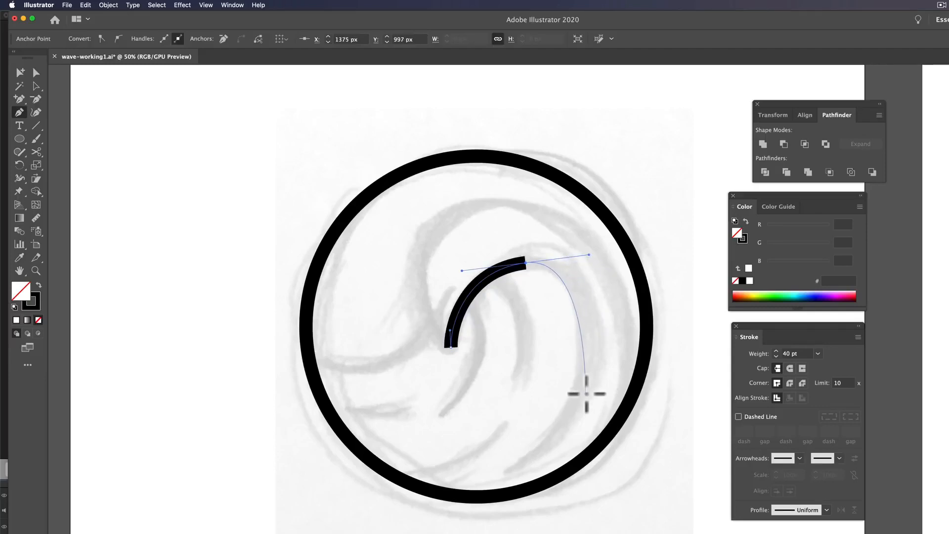
{"action": "left_click_drag", "start_coordinate": [586, 386], "coordinate": [568, 426]}
{"action": "left_click_drag", "start_coordinate": [511, 469], "coordinate": [488, 481]}
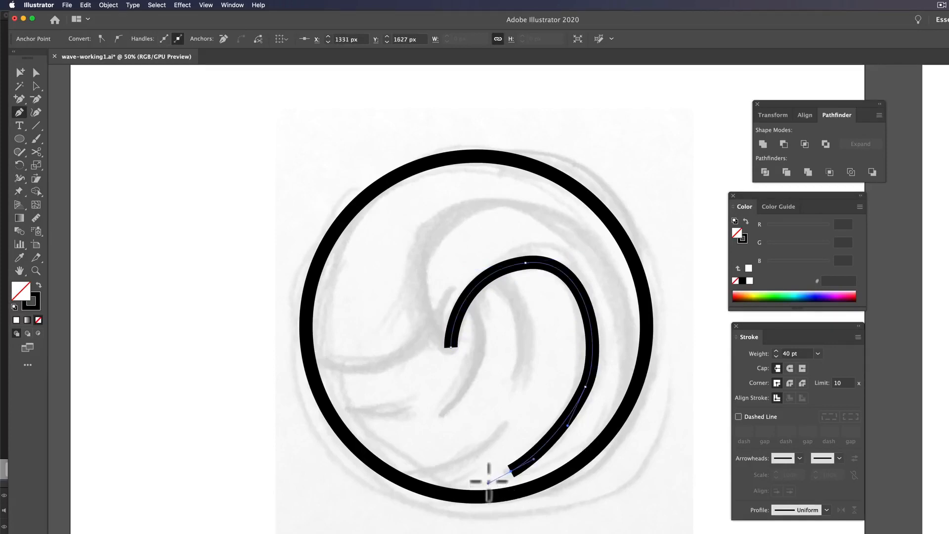
{"action": "left_click", "coordinate": [484, 451], "text": "super"}
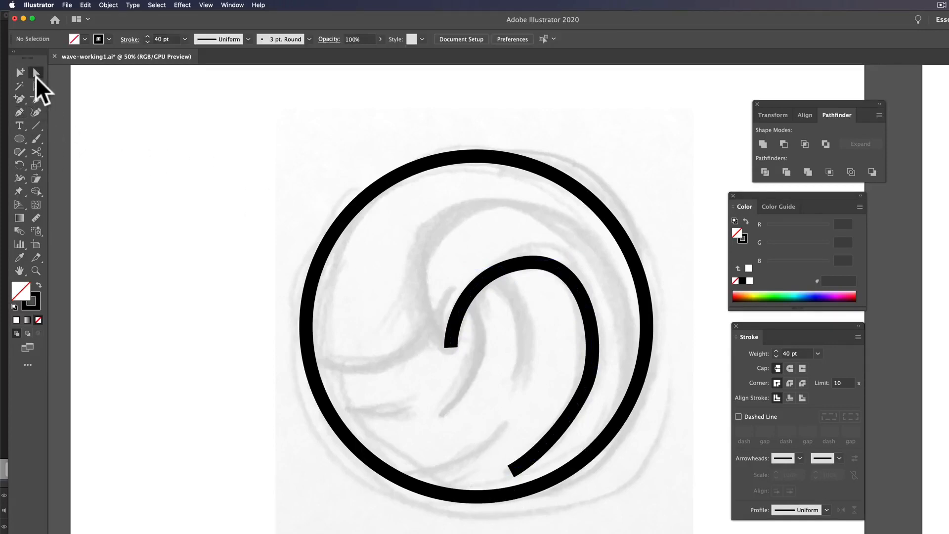
Smooth the inner wave curve by adjusting the direction handles at its crest and right side.
{"action": "left_click", "coordinate": [552, 267]}
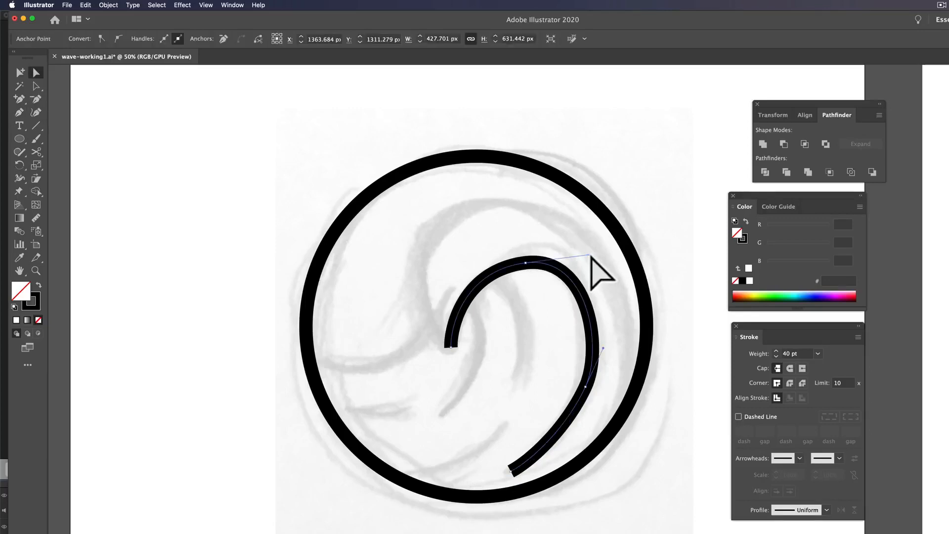
{"action": "left_click_drag", "start_coordinate": [590, 255], "coordinate": [600, 260]}
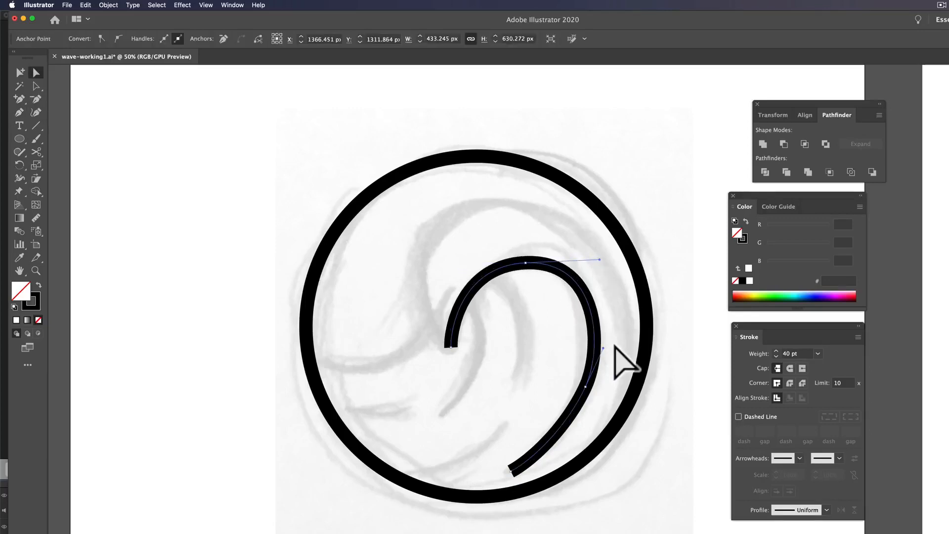
{"action": "left_click_drag", "start_coordinate": [607, 351], "coordinate": [609, 338]}
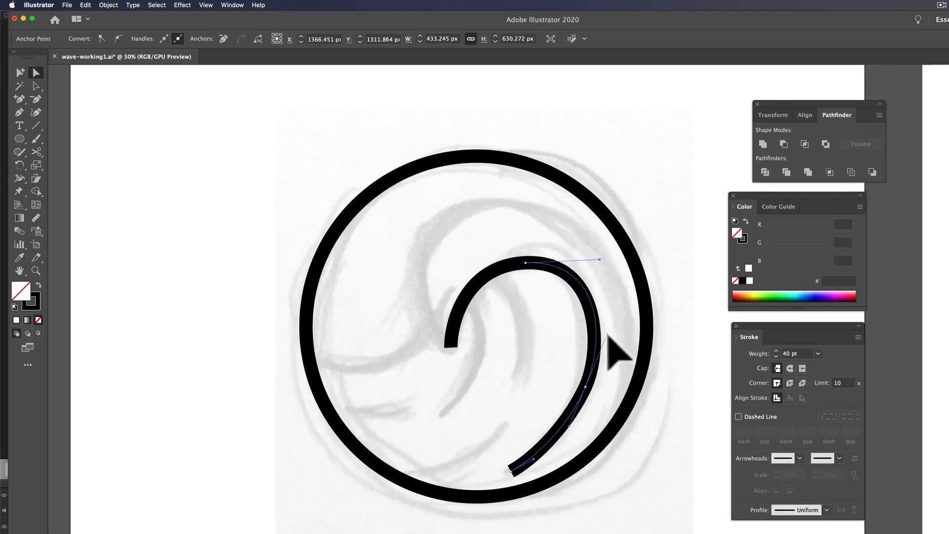
{"action": "left_click_drag", "start_coordinate": [600, 259], "coordinate": [597, 264]}
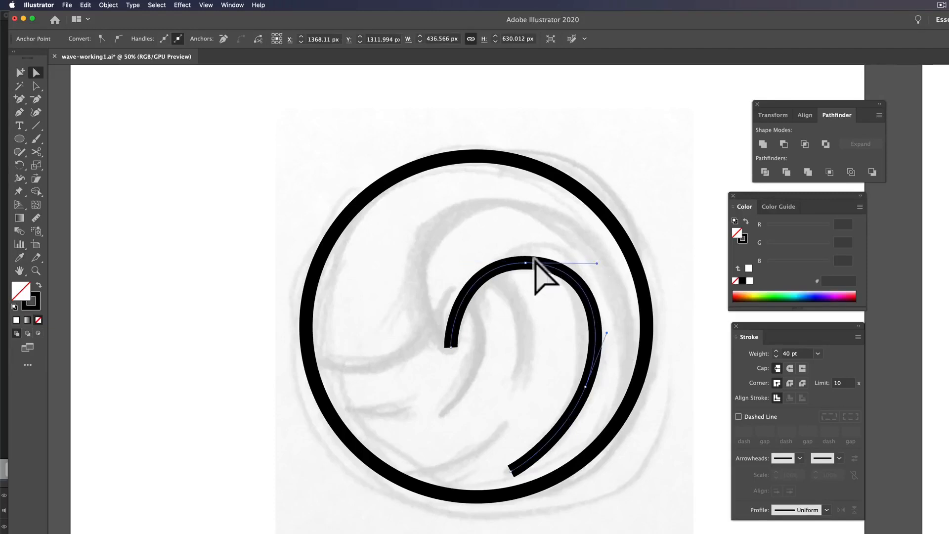
{"action": "left_click_drag", "start_coordinate": [462, 262], "coordinate": [461, 263]}
{"action": "left_click", "coordinate": [462, 274]}
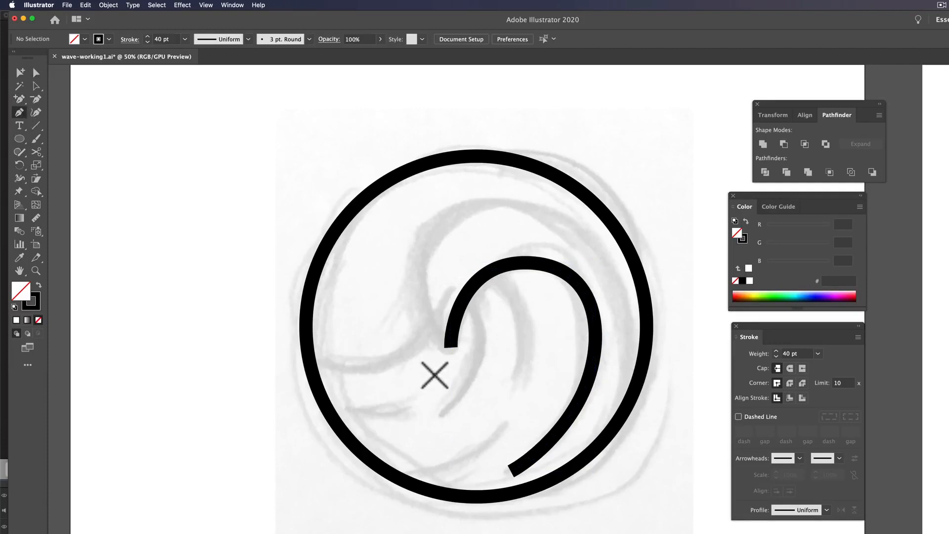
Continue the path with the Pen tool from the wave tip up over the outer crest to the circle's right edge.
{"action": "left_click_drag", "start_coordinate": [451, 347], "coordinate": [419, 240]}
{"action": "left_click_drag", "start_coordinate": [513, 203], "coordinate": [566, 204]}
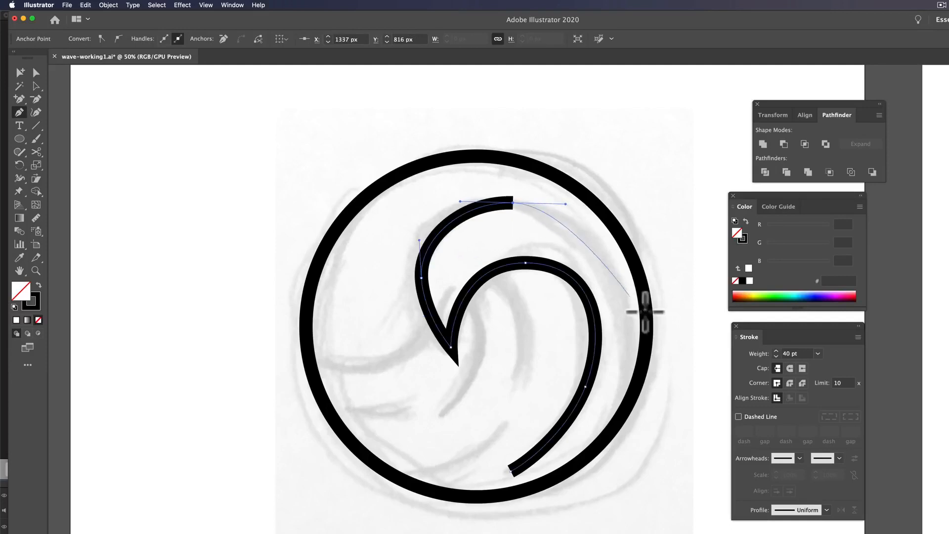
{"action": "left_click_drag", "start_coordinate": [647, 330], "coordinate": [656, 396]}
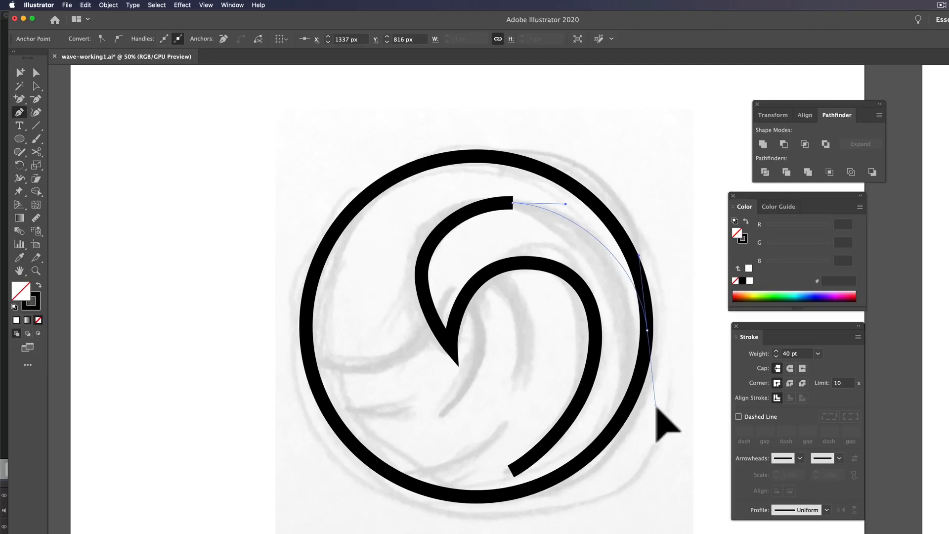
{"action": "left_click_drag", "start_coordinate": [656, 408], "coordinate": [657, 409]}
Refine the outer wave curve by adjusting its crest anchor, its end at the circle's right edge and the bend near the tip.
{"action": "left_click", "coordinate": [36, 73]}
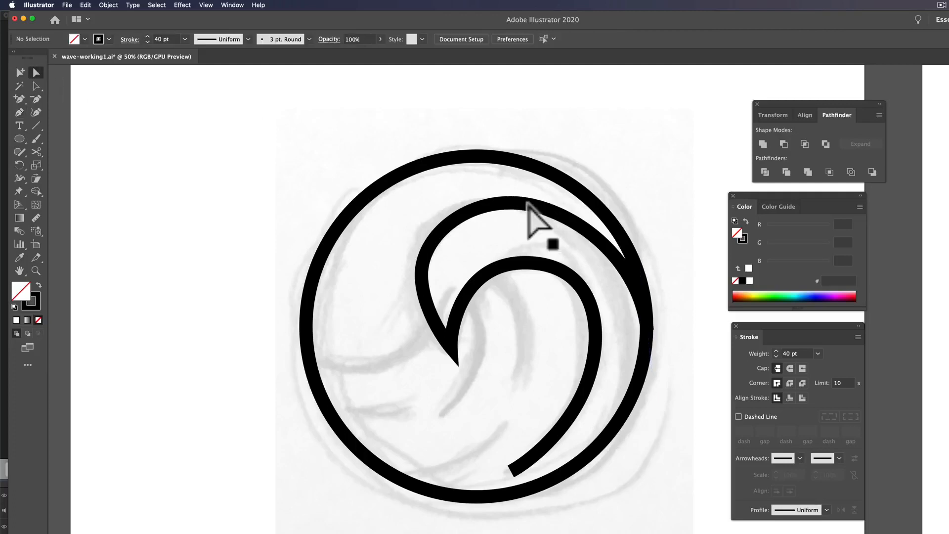
{"action": "left_click", "coordinate": [512, 202]}
{"action": "left_click_drag", "start_coordinate": [513, 203], "coordinate": [514, 201]}
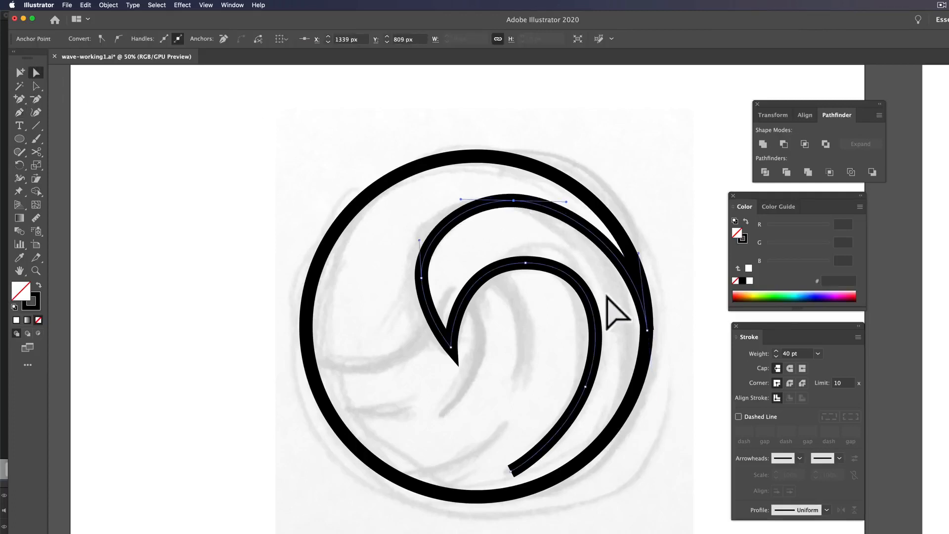
{"action": "left_click", "coordinate": [647, 331]}
{"action": "left_click_drag", "start_coordinate": [637, 258], "coordinate": [639, 246]}
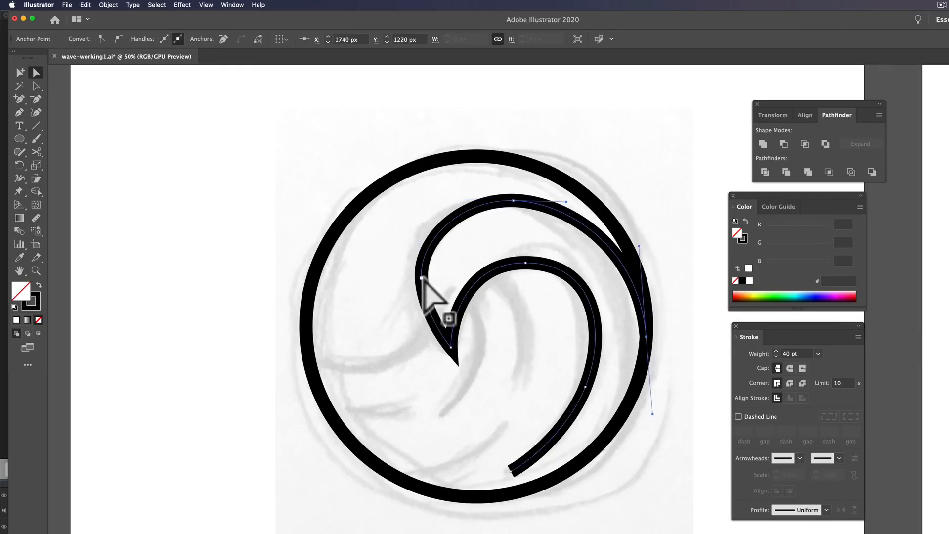
{"action": "left_click", "coordinate": [421, 321]}
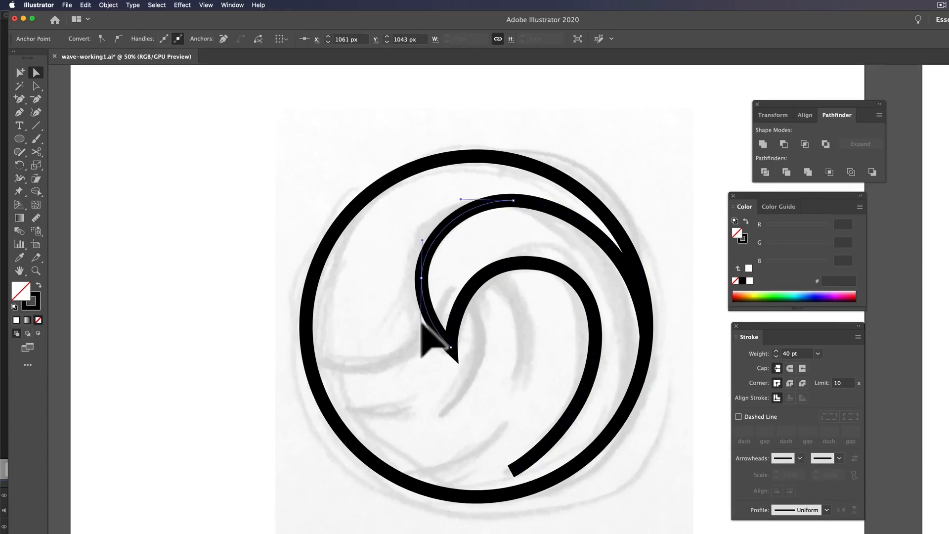
{"action": "left_click", "coordinate": [502, 356]}
Fine-tune the direction handles on the inner curve's right side and the outer curve's crest for smoother bends.
{"action": "left_click", "coordinate": [571, 272]}
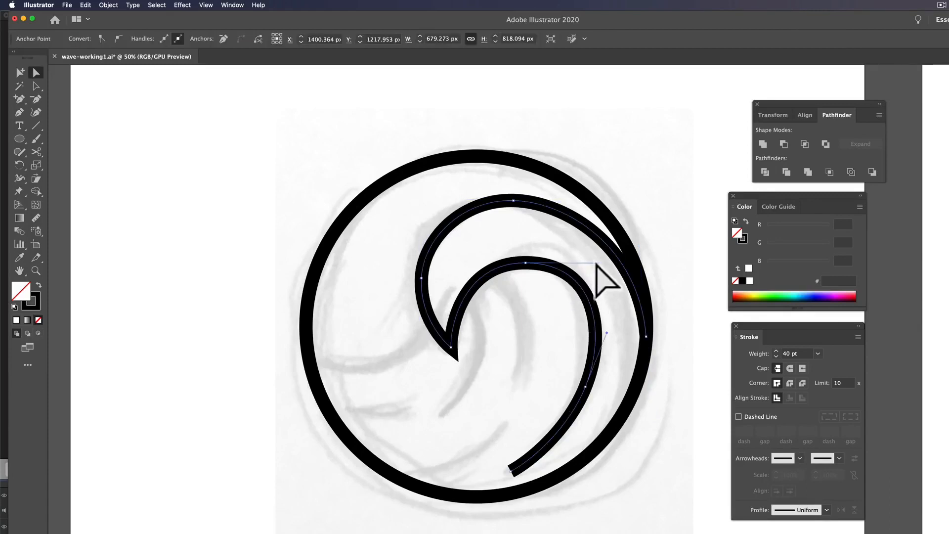
{"action": "mouse_move", "coordinate": [596, 263]}
{"action": "left_mouse_down"}
{"action": "mouse_move", "coordinate": [603, 272]}
{"action": "mouse_move", "coordinate": [591, 264]}
{"action": "left_mouse_up"}
{"action": "left_click", "coordinate": [586, 387]}
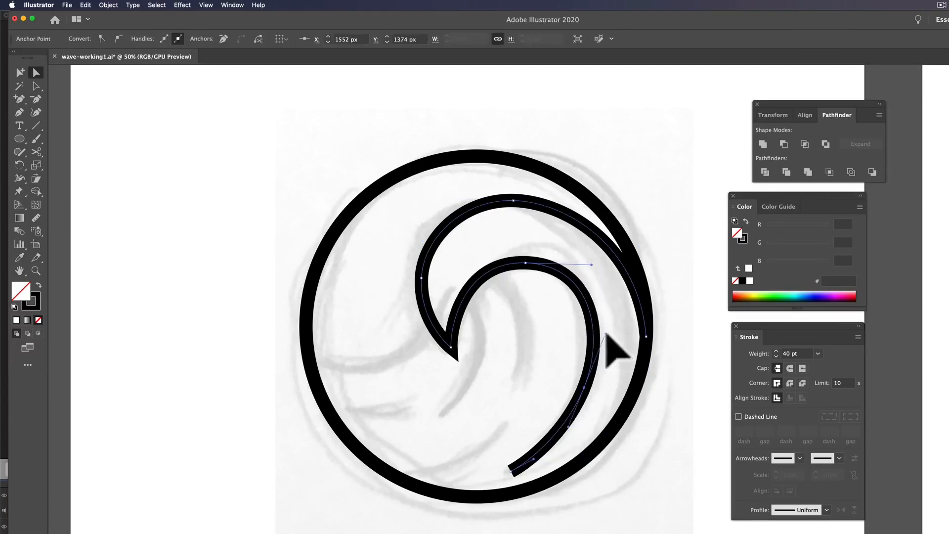
{"action": "left_click_drag", "start_coordinate": [606, 334], "coordinate": [604, 330]}
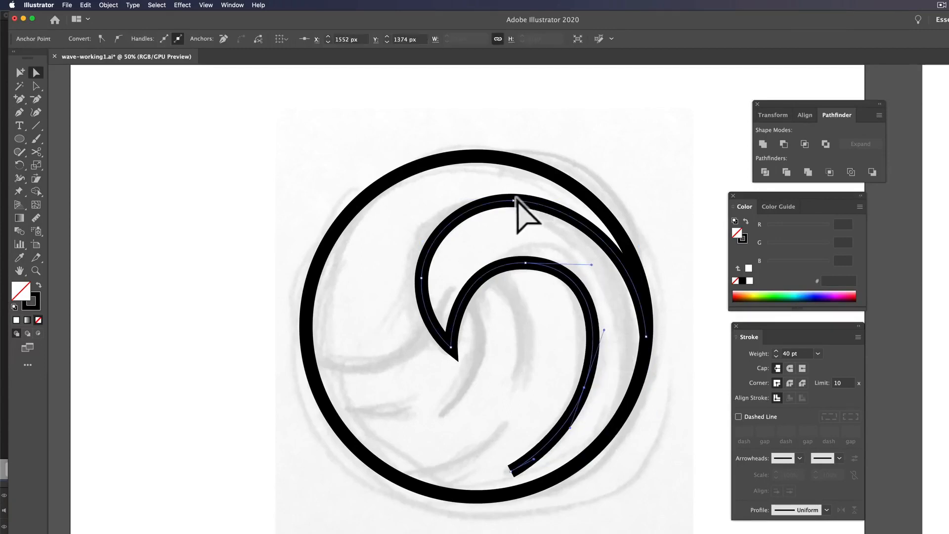
{"action": "left_click", "coordinate": [514, 199]}
{"action": "left_click_drag", "start_coordinate": [567, 202], "coordinate": [570, 199]}
{"action": "left_click", "coordinate": [672, 233]}
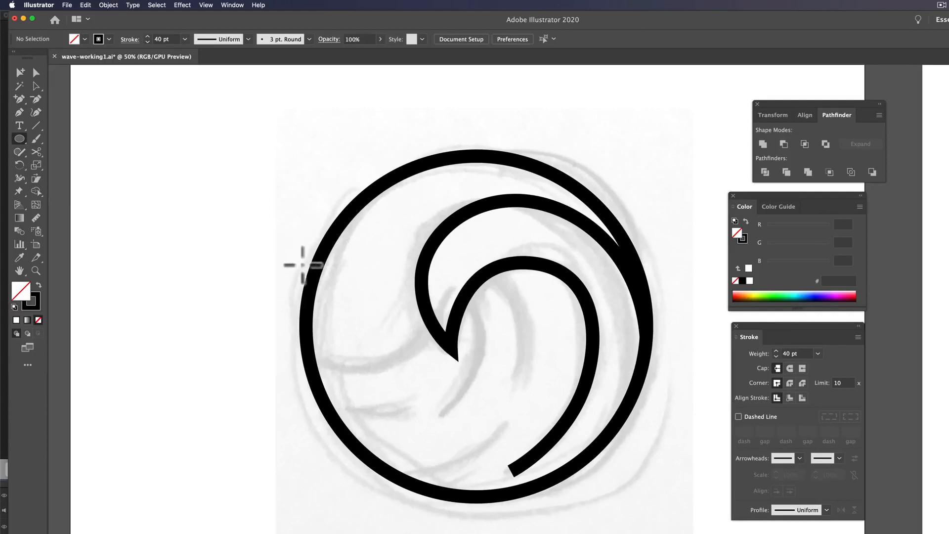
Create the right inner wave line by drawing an ellipse about 753 by 793 px and trimming it to the sketched arc with the Scissors tool.
{"action": "mouse_move", "coordinate": [388, 332]}
{"action": "left_mouse_down"}
{"action": "mouse_move", "coordinate": [494, 451]}
{"action": "mouse_move", "coordinate": [529, 450]}
{"action": "mouse_move", "coordinate": [524, 501]}
{"action": "left_mouse_up"}
{"action": "left_click_drag", "start_coordinate": [515, 322], "coordinate": [517, 305]}
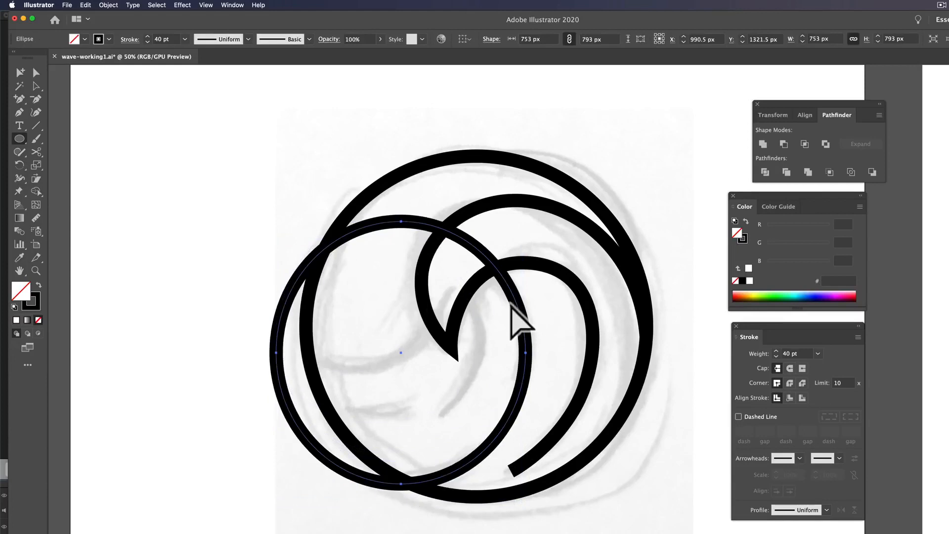
{"action": "left_click", "coordinate": [36, 151]}
{"action": "left_click", "coordinate": [504, 276]}
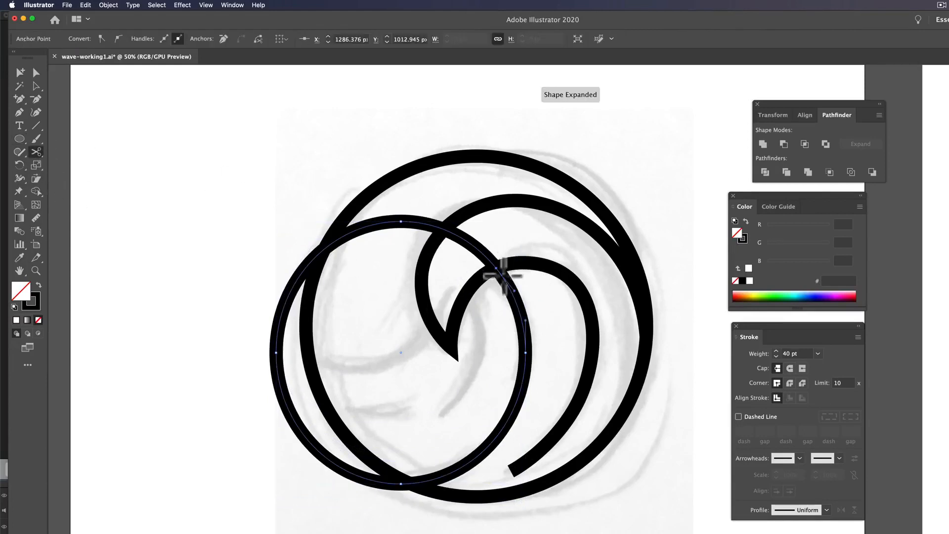
{"action": "left_click", "coordinate": [523, 387]}
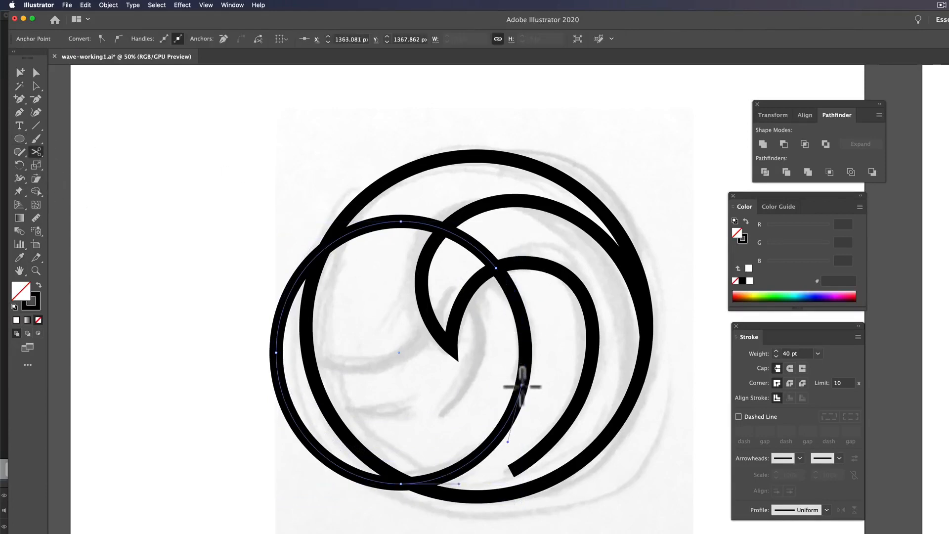
{"action": "key", "text": "Delete"}
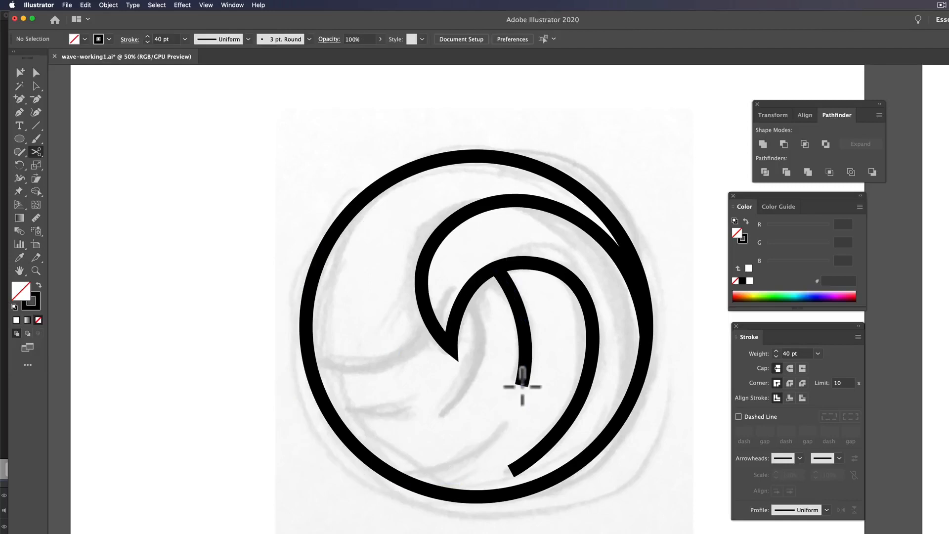
Create the left inner wave line from an ellipse about 705 by 780 px, trimmed with the Scissors tool to the sketched arc.
{"action": "left_click", "coordinate": [19, 138]}
{"action": "left_click_drag", "start_coordinate": [238, 213], "coordinate": [482, 481]}
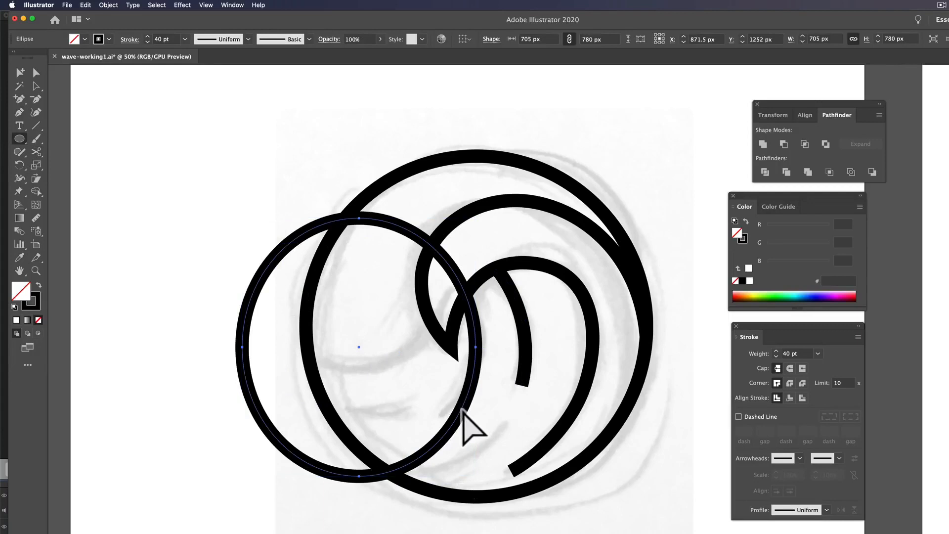
{"action": "left_click_drag", "start_coordinate": [462, 410], "coordinate": [466, 384]}
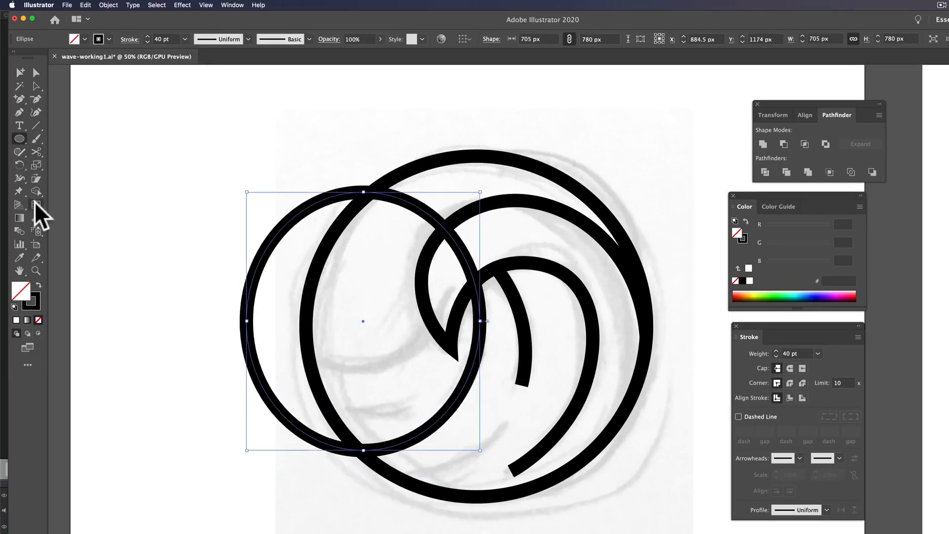
{"action": "left_click", "coordinate": [36, 152]}
{"action": "left_click", "coordinate": [476, 286]}
{"action": "left_click", "coordinate": [445, 414]}
{"action": "key", "text": "Delete"}
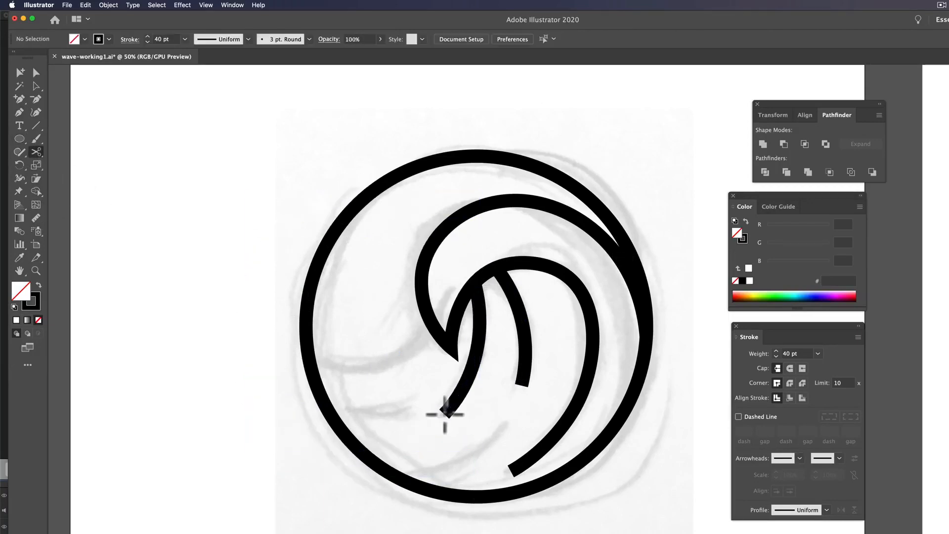
Select all the line work of the circular wave and expand its fill and stroke into filled shapes.
{"action": "left_click", "coordinate": [19, 139]}
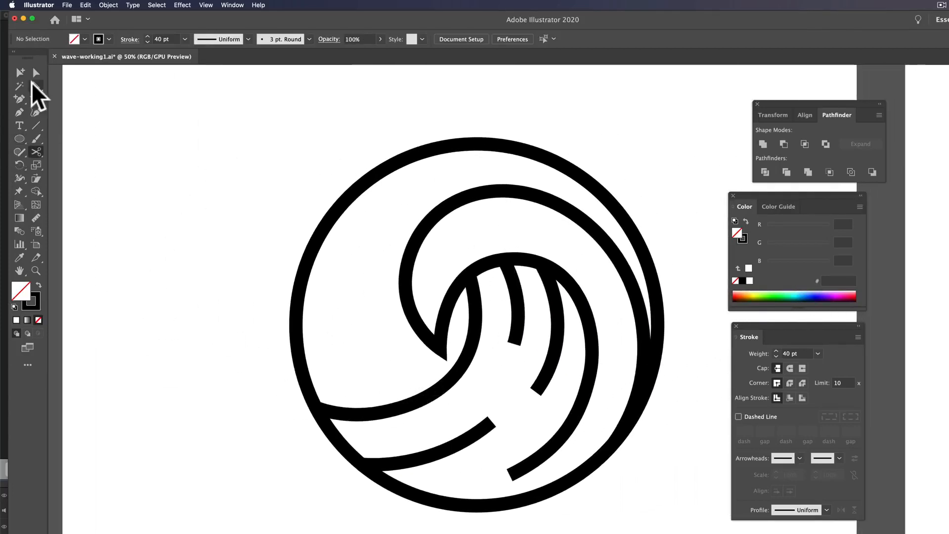
{"action": "left_click", "coordinate": [35, 85]}
{"action": "left_click_drag", "start_coordinate": [218, 122], "coordinate": [722, 525]}
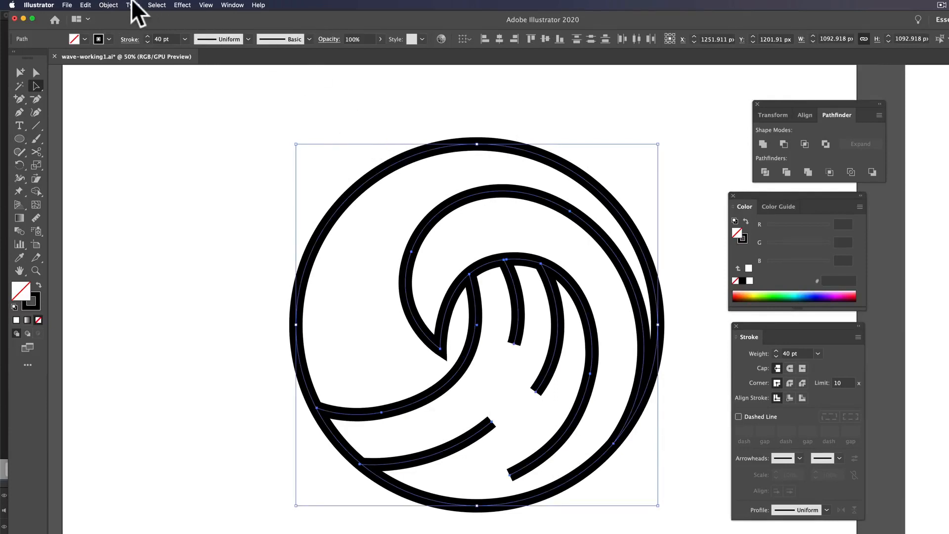
{"action": "left_click", "coordinate": [106, 5]}
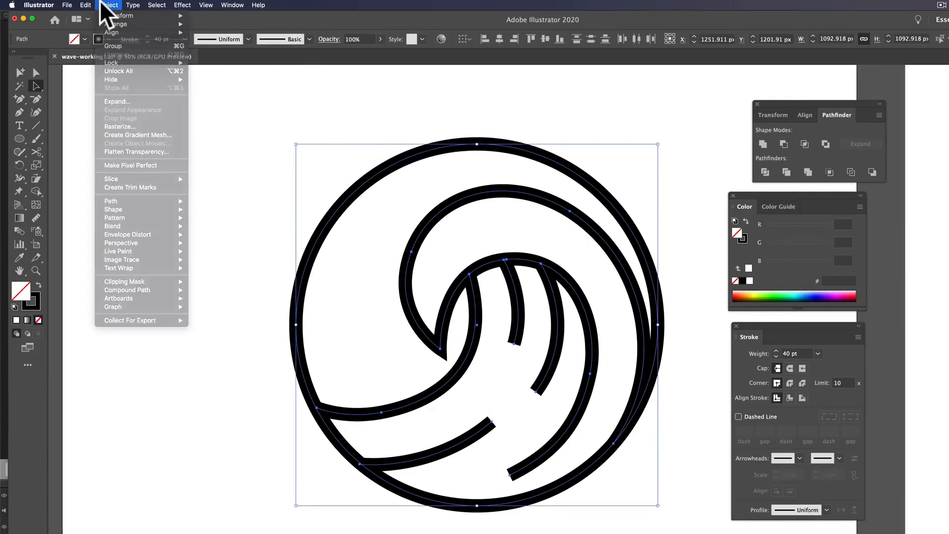
{"action": "left_click", "coordinate": [138, 100]}
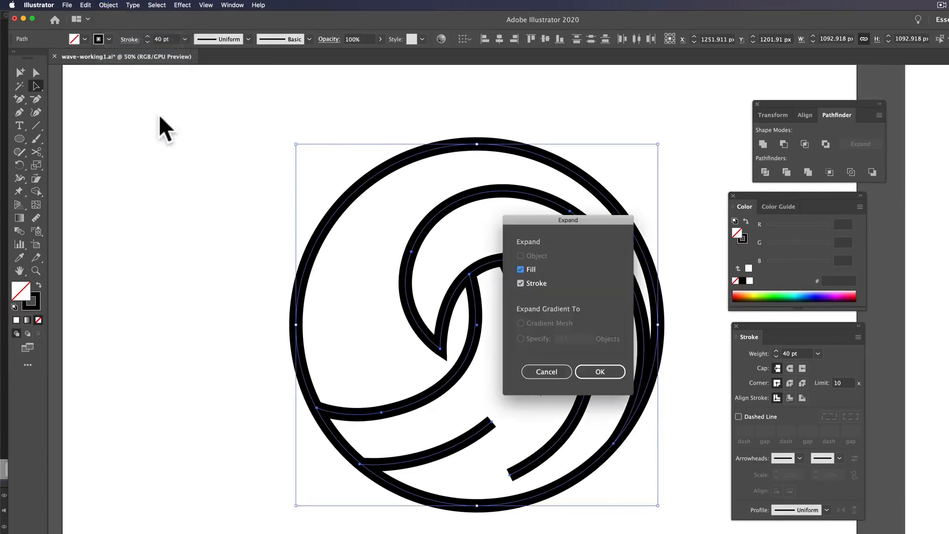
{"action": "left_click", "coordinate": [603, 370]}
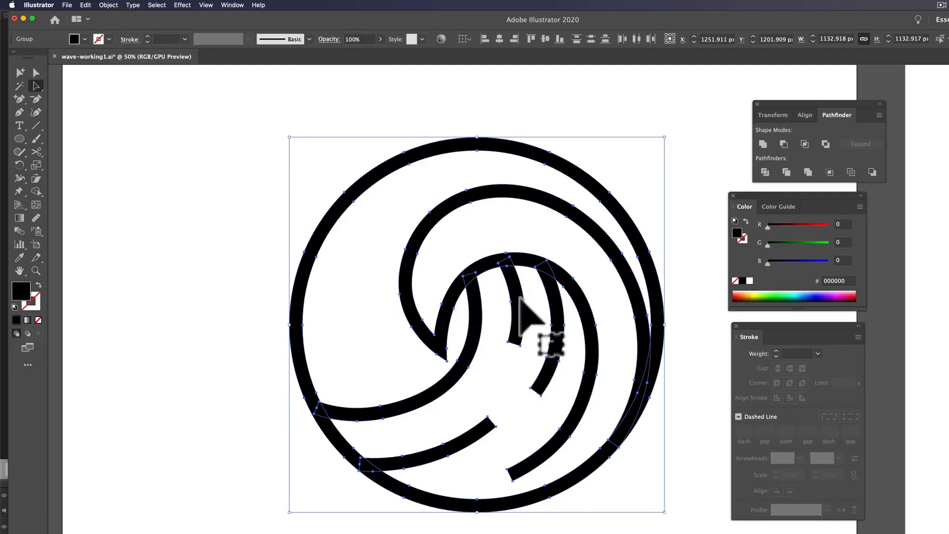
Remove the surplus anchors midway along both edges of the short middle wave line with the Delete Anchor Point tool.
{"action": "scroll", "coordinate": [549, 333], "scroll_direction": "up", "scroll_amount": 1}
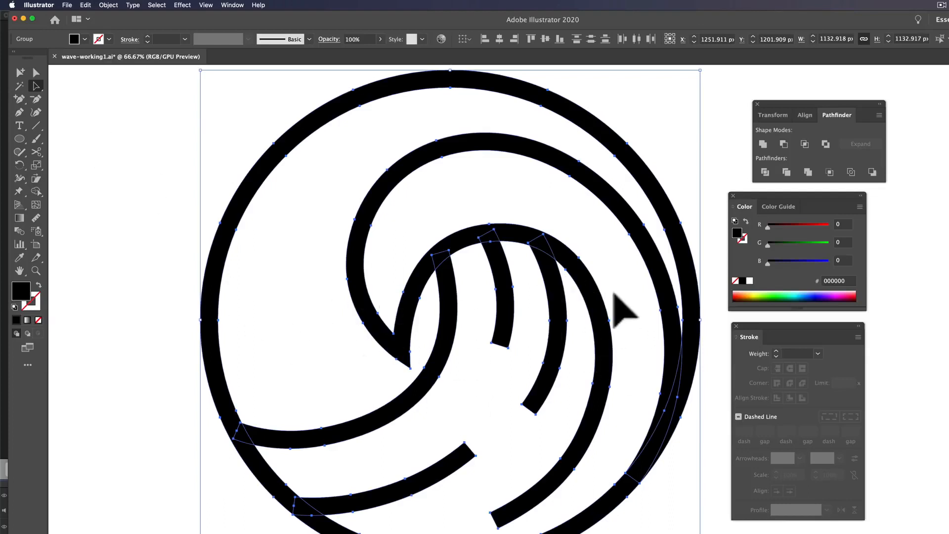
{"action": "left_click", "coordinate": [37, 98]}
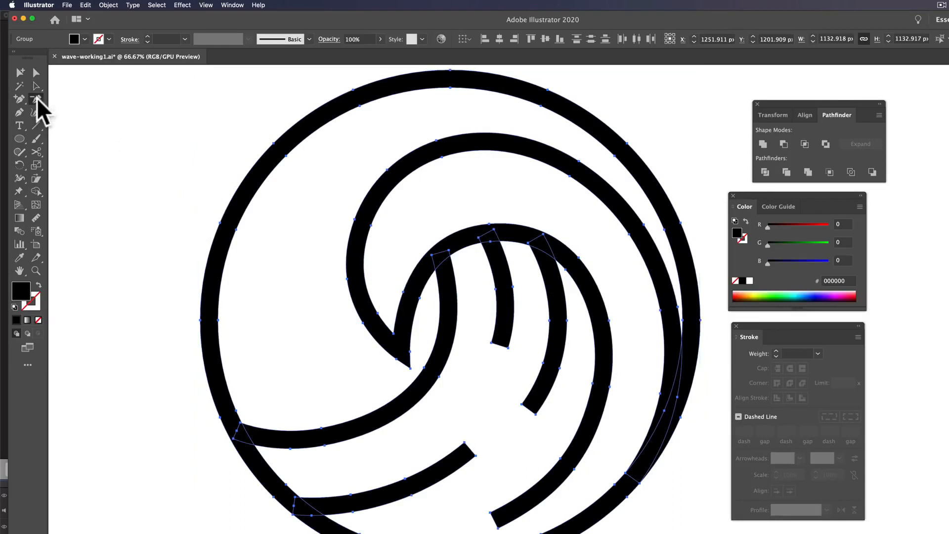
{"action": "left_click", "coordinate": [499, 287]}
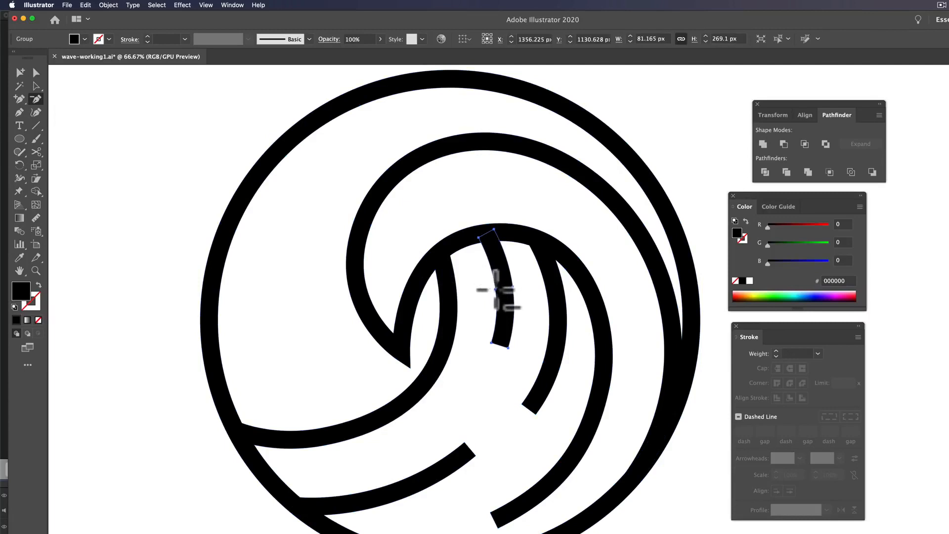
{"action": "left_click", "coordinate": [496, 289]}
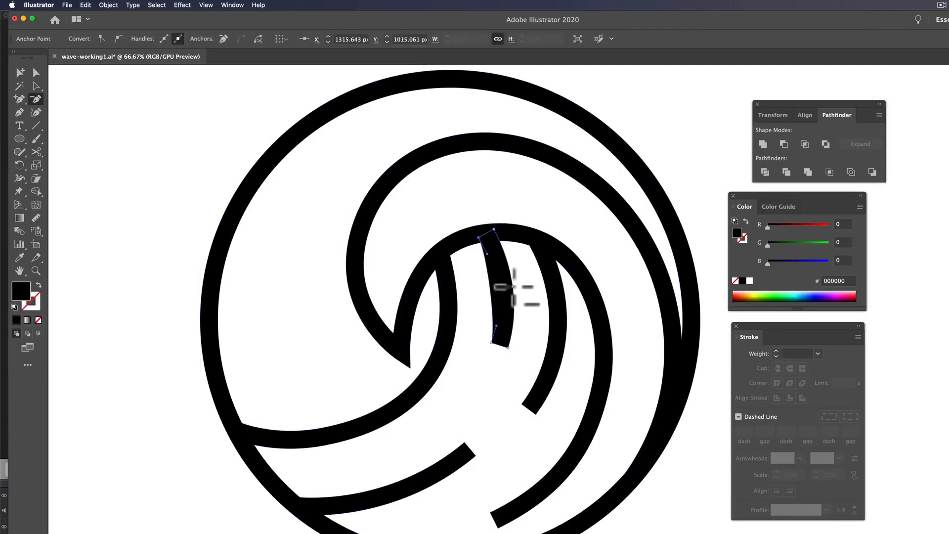
{"action": "left_click", "coordinate": [513, 287]}
{"action": "key", "text": "super+z"}
{"action": "key", "text": "super+z"}
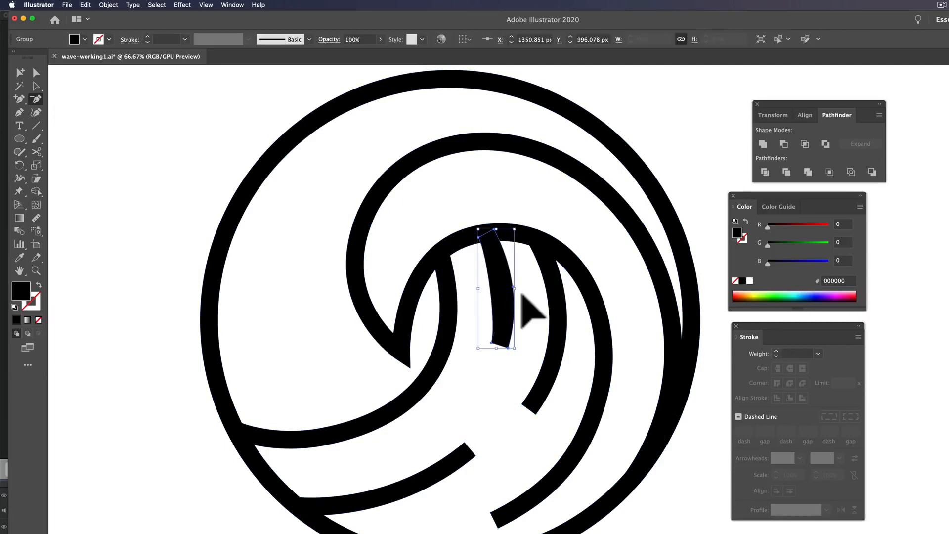
{"action": "left_click", "coordinate": [497, 289]}
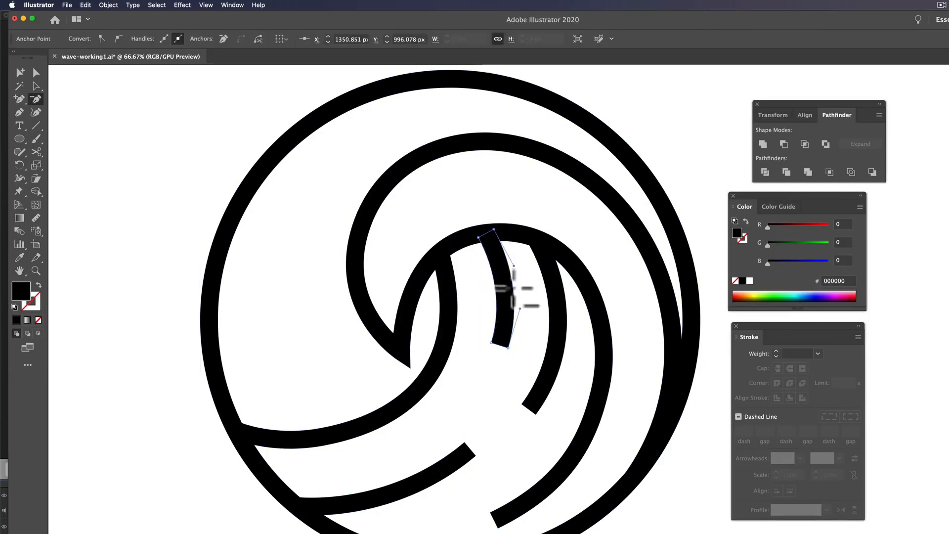
Delete the surplus anchors on both edges of the right inner line, just above its lower end.
{"action": "left_click", "coordinate": [558, 301], "text": "super"}
{"action": "left_click", "coordinate": [543, 364]}
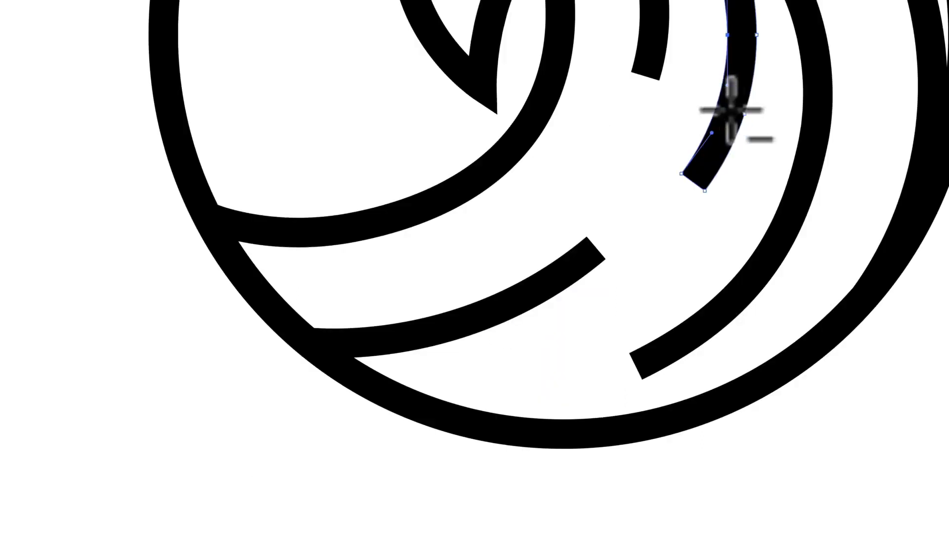
{"action": "left_click_drag", "start_coordinate": [731, 116], "coordinate": [742, 103]}
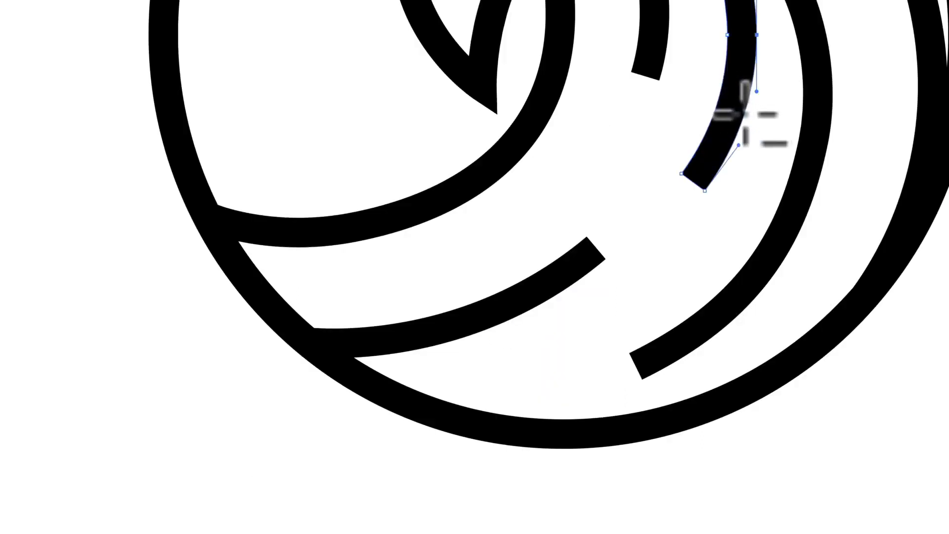
Delete the surplus anchors along the short lower-left wave line and near the left end of the long wave line above it.
{"action": "left_click", "coordinate": [543, 283], "text": "super"}
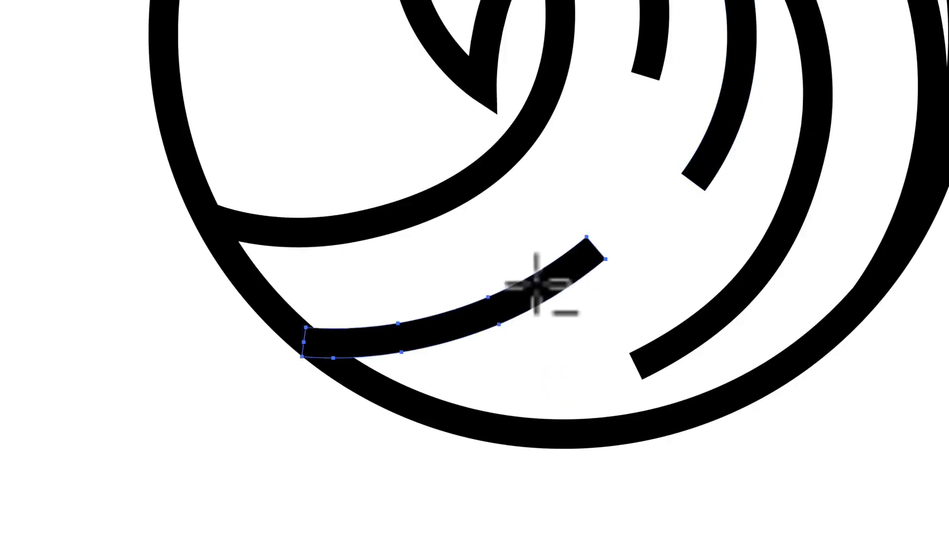
{"action": "left_click", "coordinate": [398, 323]}
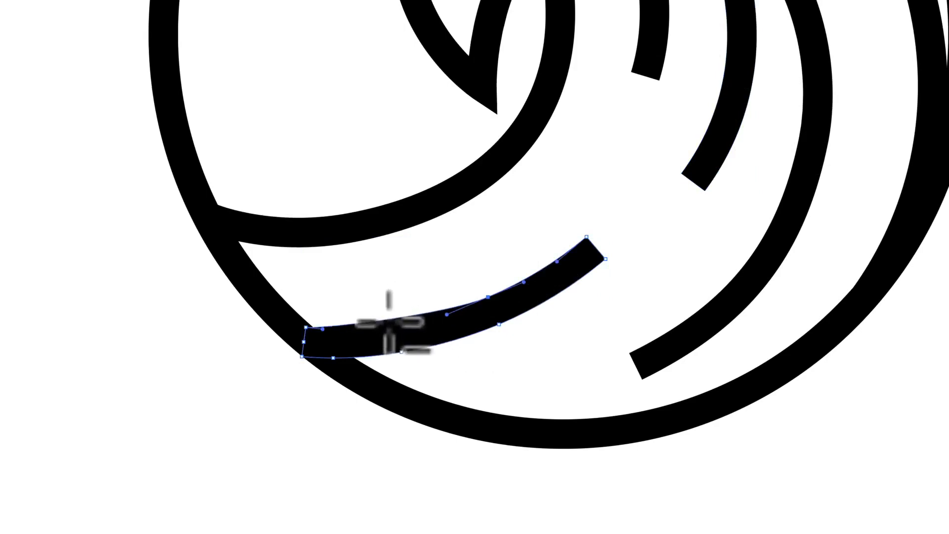
{"action": "left_click", "coordinate": [399, 321], "text": "super"}
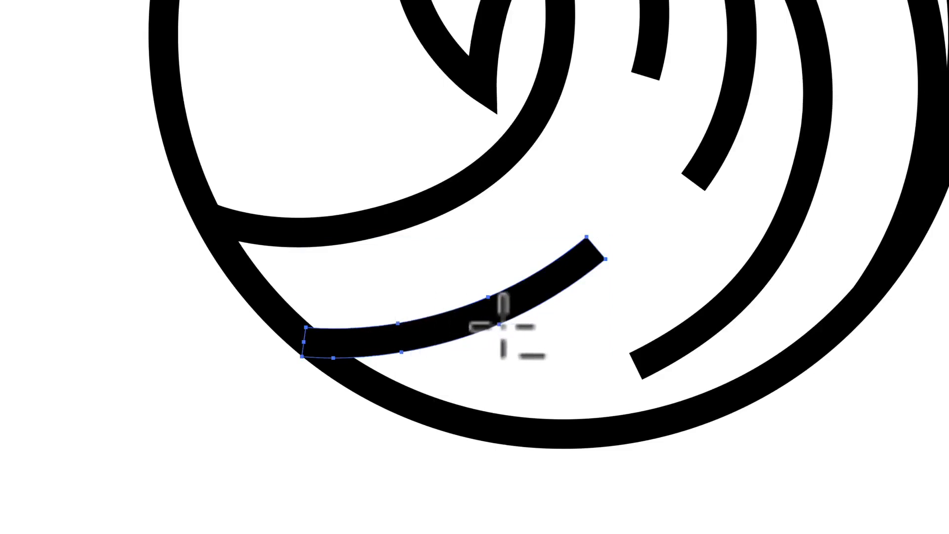
{"action": "left_click", "coordinate": [489, 298]}
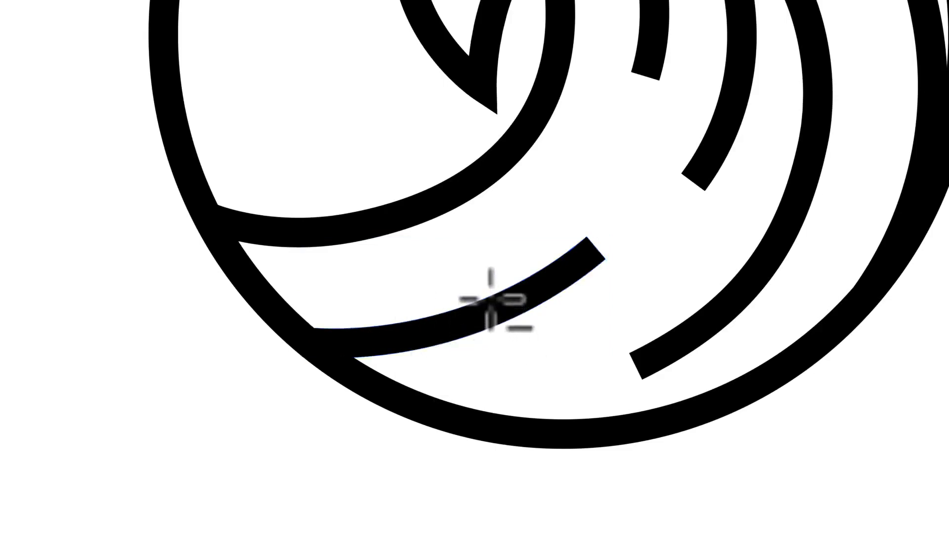
{"action": "left_click", "coordinate": [334, 360]}
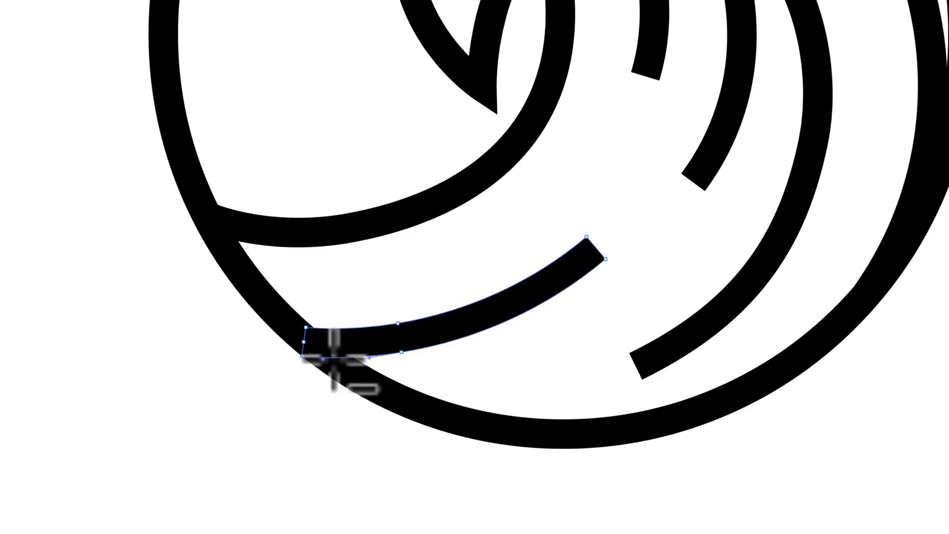
{"action": "left_click", "coordinate": [337, 240], "text": "super"}
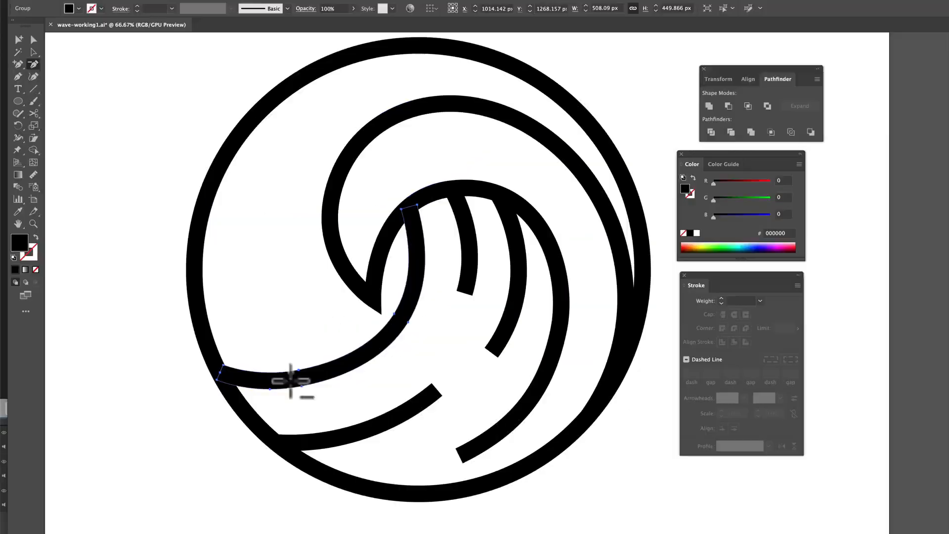
{"action": "left_click", "coordinate": [335, 234]}
Delete the surplus anchors along the large wave curve, including its inner bend, tip, crest and right side, and deselect it.
{"action": "left_click", "coordinate": [821, 142], "text": "super"}
{"action": "left_click", "coordinate": [827, 41]}
{"action": "left_click", "coordinate": [771, 280]}
{"action": "left_click", "coordinate": [538, 212]}
{"action": "left_click", "coordinate": [526, 223]}
{"action": "left_click", "coordinate": [390, 249]}
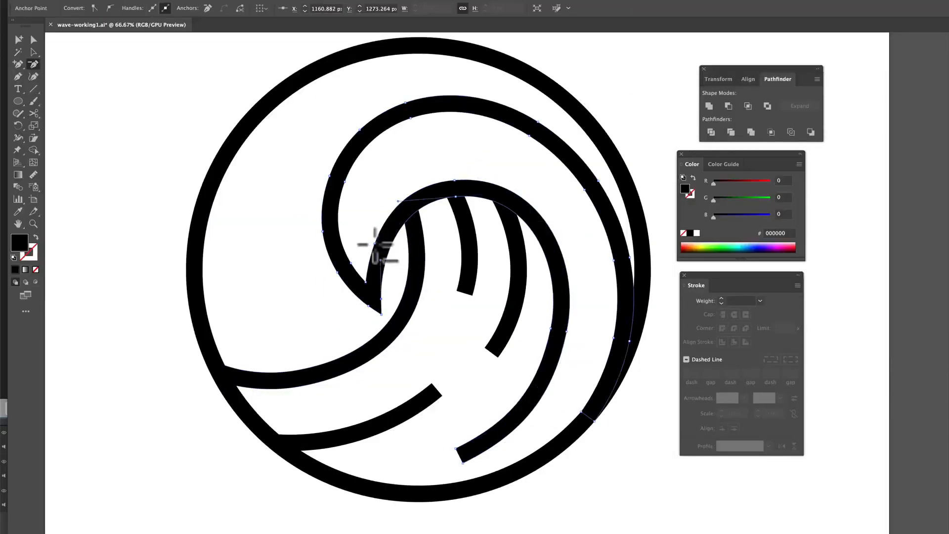
{"action": "left_click", "coordinate": [375, 244]}
{"action": "left_click", "coordinate": [381, 299]}
{"action": "left_click", "coordinate": [368, 306]}
{"action": "left_click", "coordinate": [338, 272]}
{"action": "left_click", "coordinate": [360, 130]}
{"action": "left_click", "coordinate": [598, 181]}
{"action": "left_click", "coordinate": [629, 259]}
{"action": "left_click", "coordinate": [615, 339]}
{"action": "key", "text": "shift+super+a"}
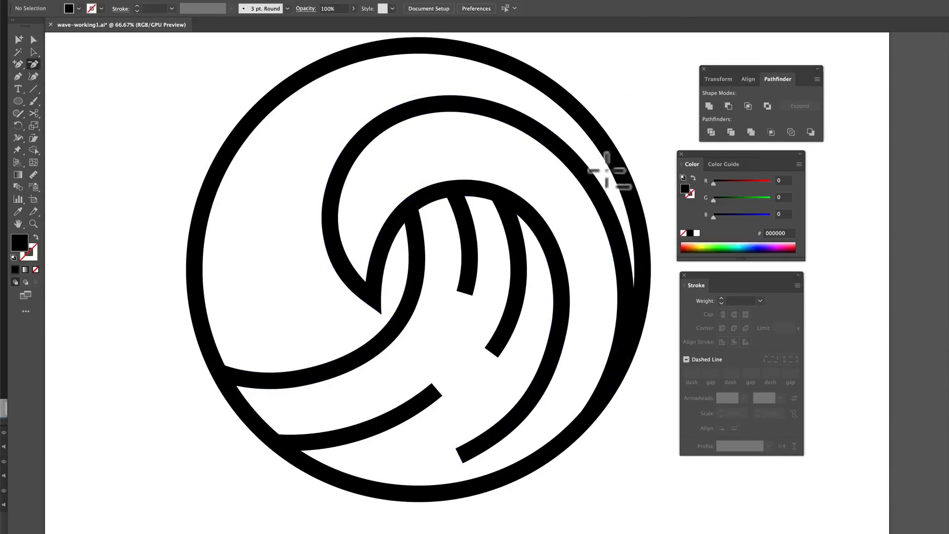
Compare the working outline with the finished logo on the neighbouring artboard, examining its tapered line ends and rounded corners.
{"action": "left_click_drag", "start_coordinate": [588, 170], "coordinate": [240, 171]}
{"action": "left_click_drag", "start_coordinate": [502, 147], "coordinate": [108, 143]}
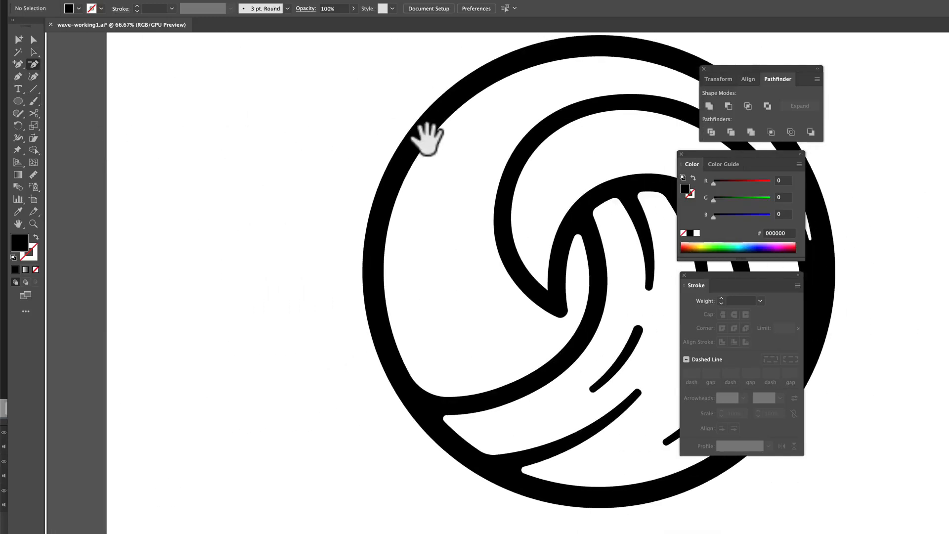
{"action": "mouse_move", "coordinate": [426, 140]}
{"action": "left_mouse_down"}
{"action": "mouse_move", "coordinate": [185, 129]}
{"action": "mouse_move", "coordinate": [241, 149]}
{"action": "left_mouse_up"}
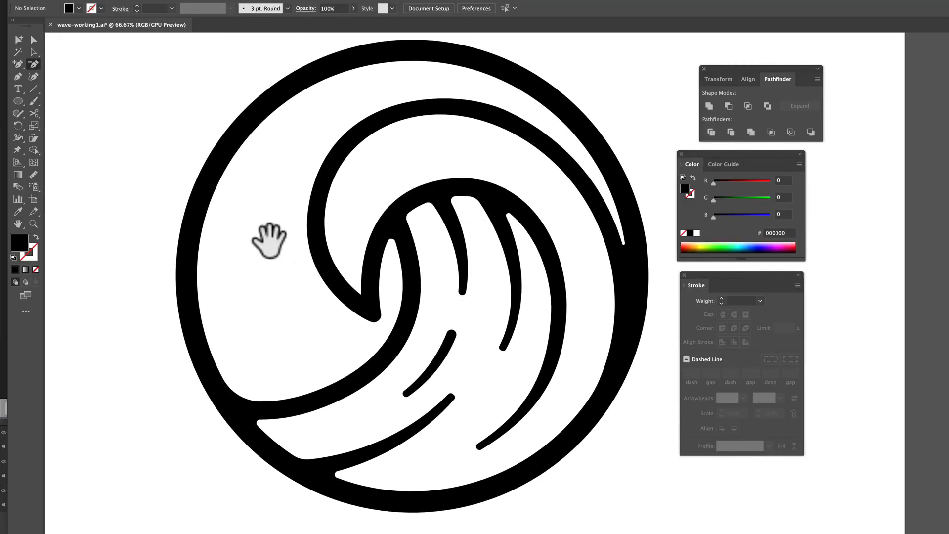
{"action": "left_click_drag", "start_coordinate": [270, 247], "coordinate": [284, 253]}
{"action": "left_click_drag", "start_coordinate": [218, 223], "coordinate": [598, 221]}
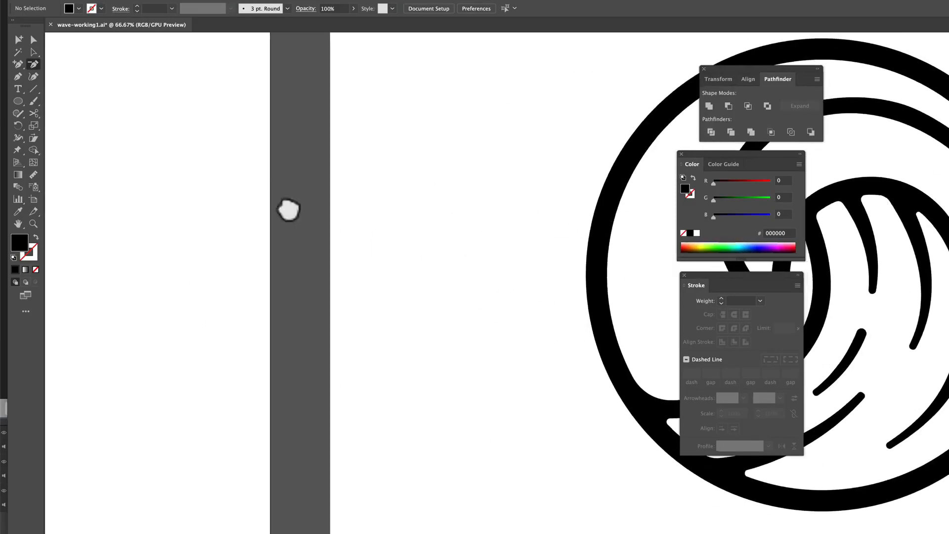
{"action": "scroll", "coordinate": [290, 208], "scroll_direction": "left", "scroll_amount": 10}
{"action": "left_click_drag", "start_coordinate": [341, 191], "coordinate": [544, 184]}
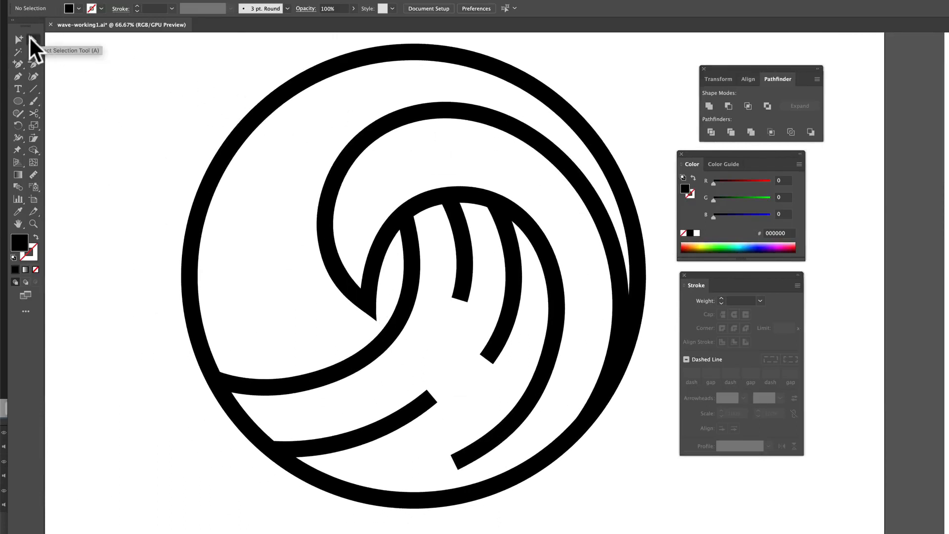
Taper the short middle line and the right inner line by moving the end anchors closer together at their lower ends.
{"action": "left_click", "coordinate": [458, 300]}
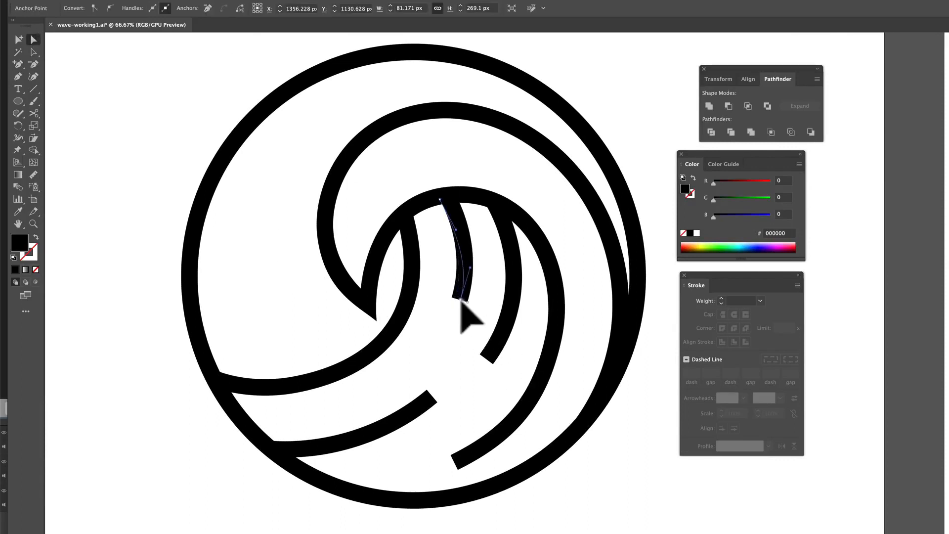
{"action": "left_click", "coordinate": [463, 299]}
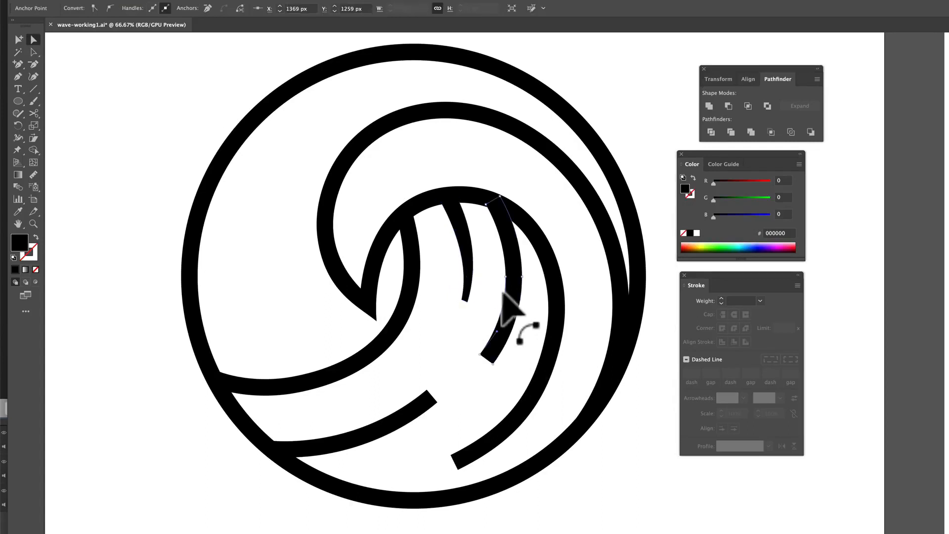
{"action": "left_click", "coordinate": [485, 358]}
{"action": "left_click", "coordinate": [485, 357]}
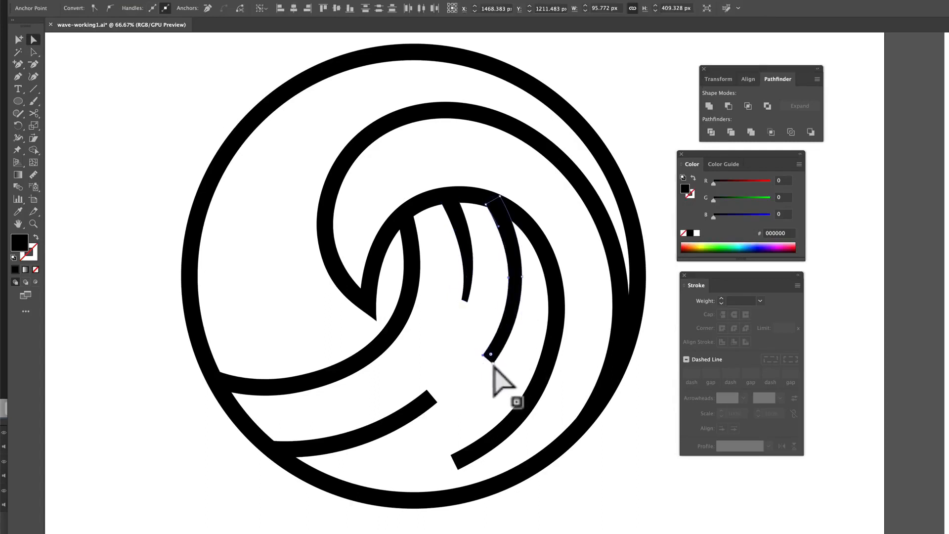
{"action": "left_click", "coordinate": [519, 342]}
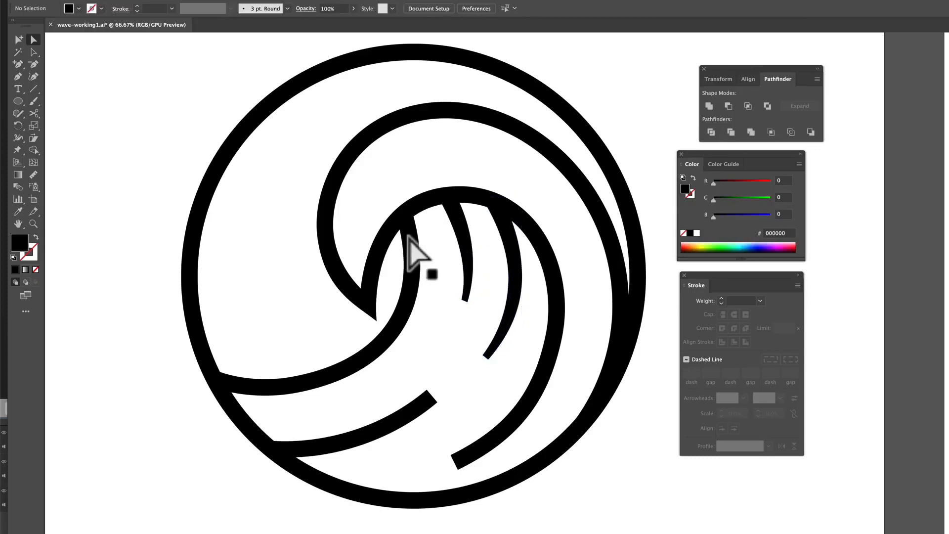
Thin the long lower-left wave line by moving its upper-edge anchors slightly inward along the bend.
{"action": "left_click", "coordinate": [451, 217]}
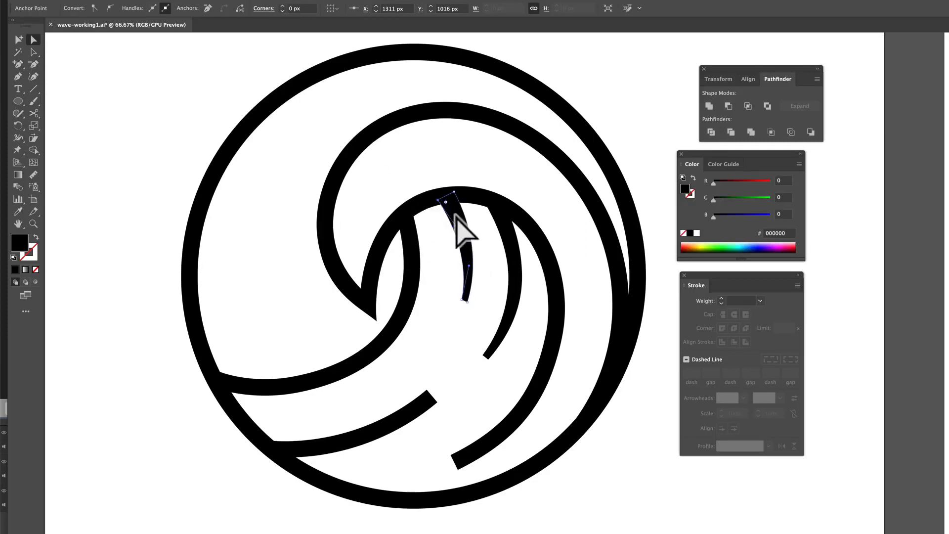
{"action": "left_click", "coordinate": [414, 215]}
{"action": "left_click", "coordinate": [414, 211]}
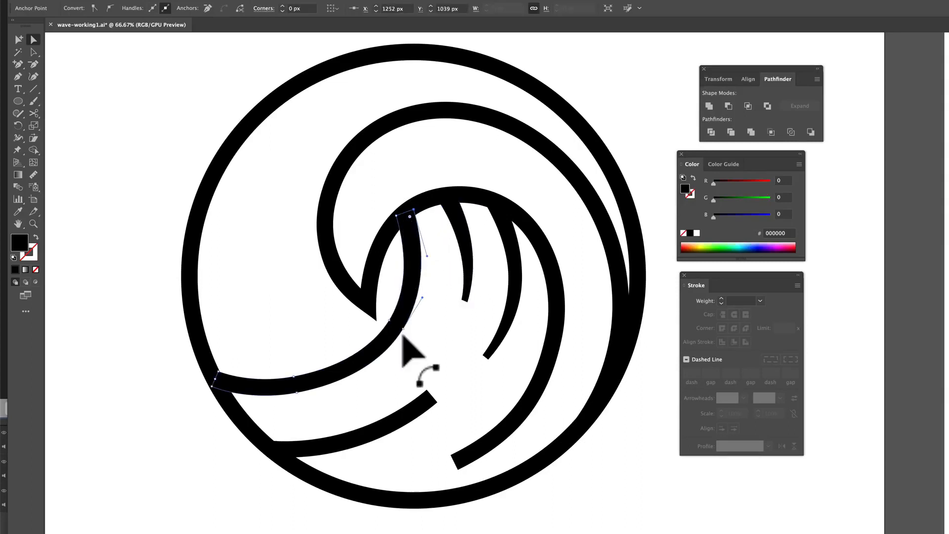
{"action": "left_click", "coordinate": [296, 378]}
{"action": "left_click_drag", "start_coordinate": [295, 377], "coordinate": [296, 380]}
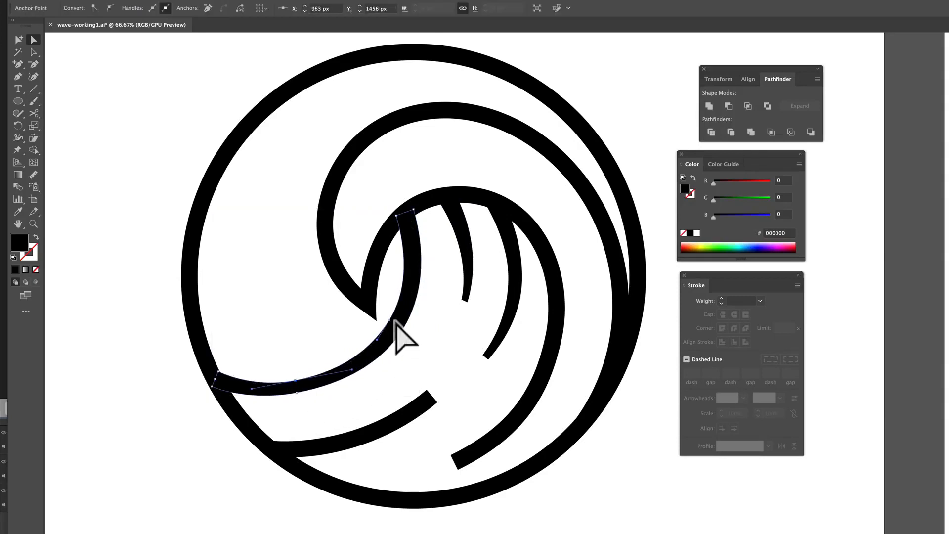
{"action": "left_click_drag", "start_coordinate": [390, 320], "coordinate": [391, 321]}
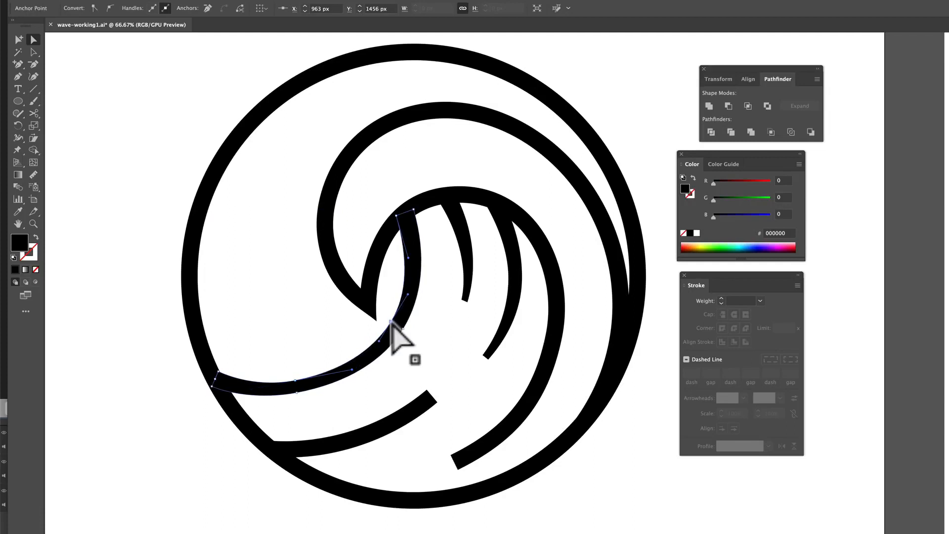
Thin the large wave curve near its crest by moving the outer-edge anchor slightly inward.
{"action": "left_click", "coordinate": [409, 107]}
{"action": "left_click", "coordinate": [401, 108]}
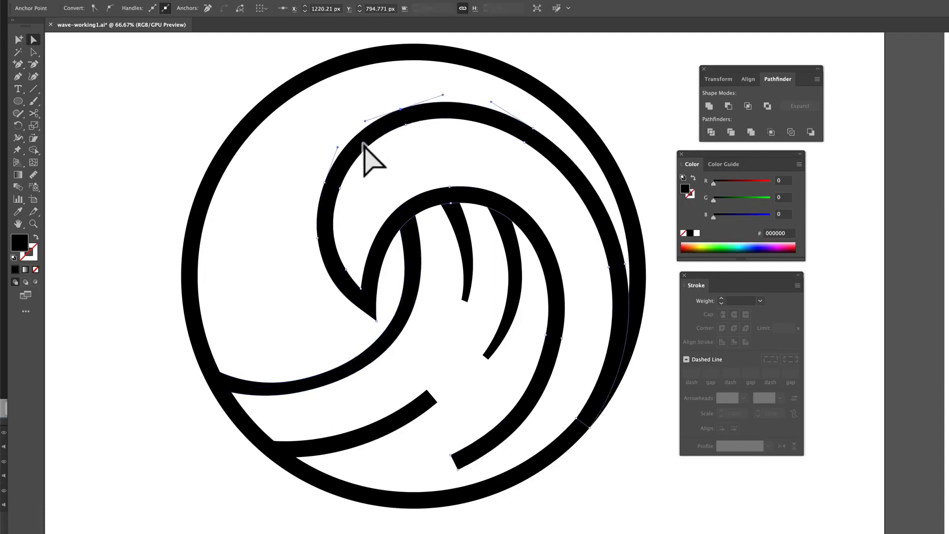
{"action": "left_click_drag", "start_coordinate": [401, 108], "coordinate": [404, 113]}
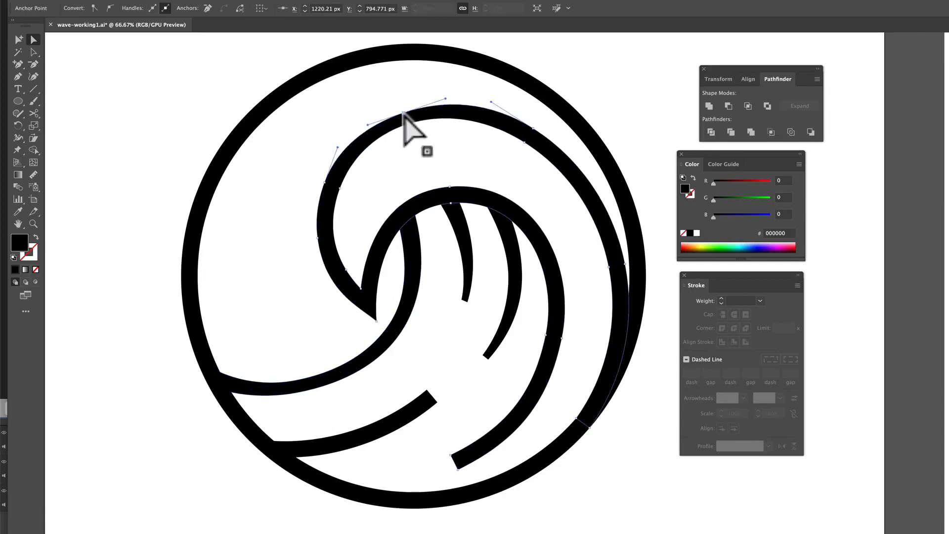
Thin the large wave curve at its outer crest anchors and taper its lower end by moving the end anchor inward and adjusting its handle.
{"action": "left_click", "coordinate": [325, 183]}
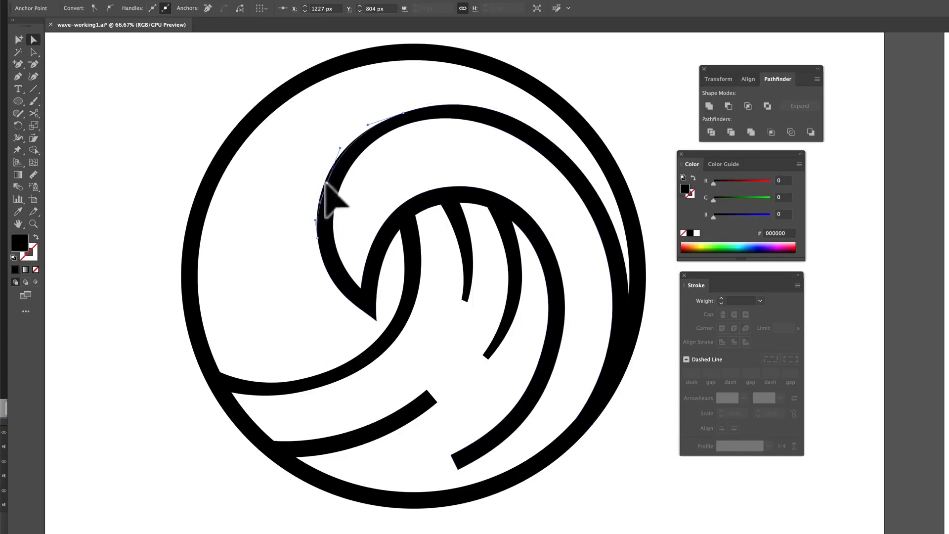
{"action": "left_click", "coordinate": [533, 131]}
{"action": "left_click", "coordinate": [490, 244]}
{"action": "left_click_drag", "start_coordinate": [458, 470], "coordinate": [455, 460]}
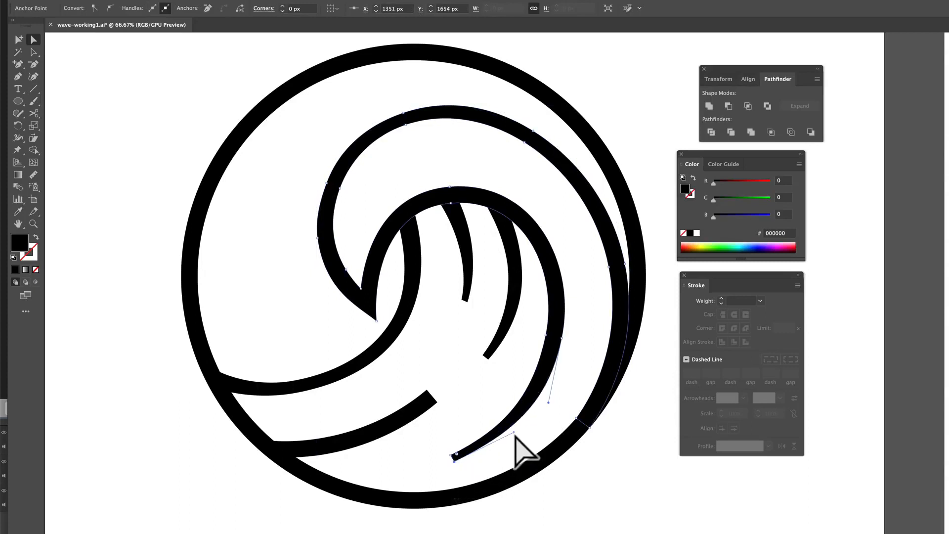
{"action": "left_click_drag", "start_coordinate": [514, 434], "coordinate": [516, 436]}
Taper the short lower-left line by moving its upper end anchor toward the tip and its upper-edge middle anchor slightly inward.
{"action": "left_click", "coordinate": [427, 397]}
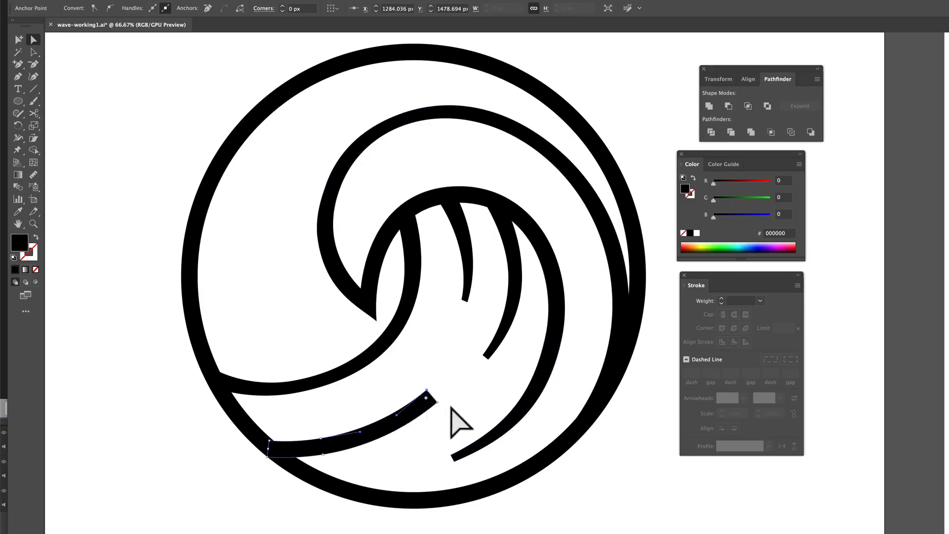
{"action": "left_click_drag", "start_coordinate": [426, 398], "coordinate": [431, 403]}
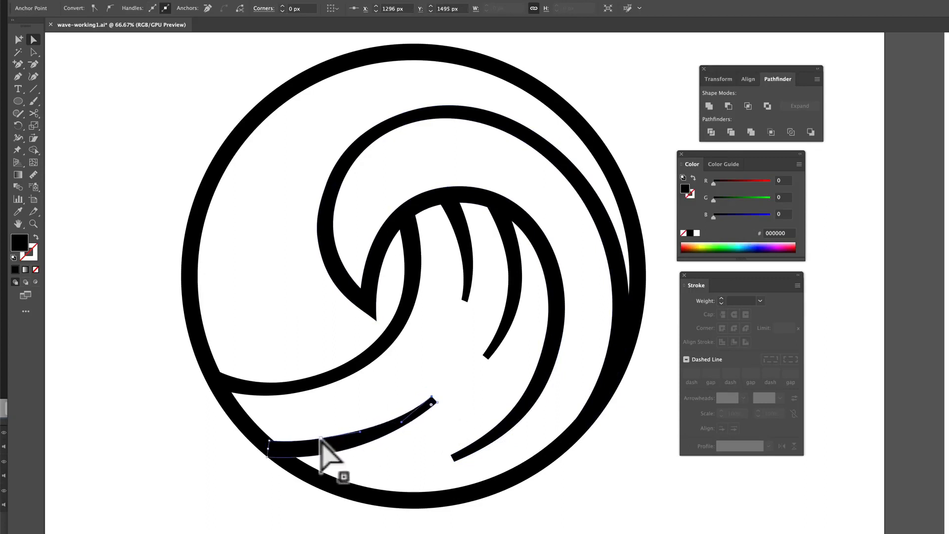
{"action": "left_click", "coordinate": [312, 447]}
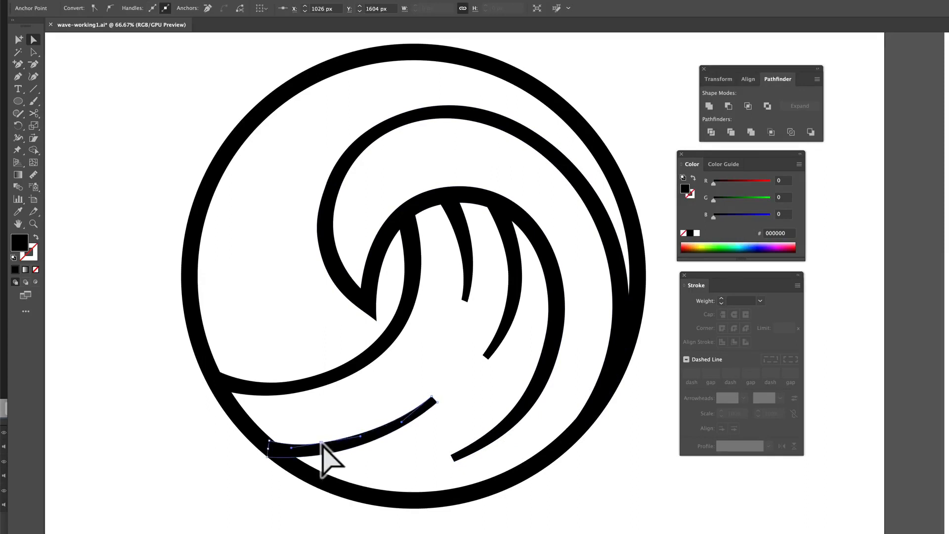
{"action": "left_click", "coordinate": [508, 228]}
Draw a two-point curved practice path with a 31 pt black stroke in the empty area beside the logo using the Pen tool.
{"action": "left_click_drag", "start_coordinate": [591, 218], "coordinate": [448, 234]}
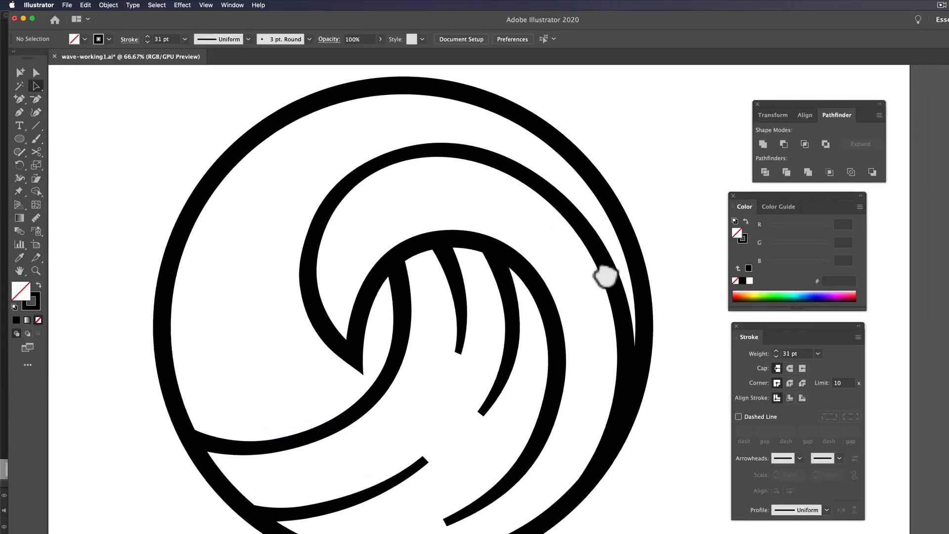
{"action": "left_click_drag", "start_coordinate": [482, 280], "coordinate": [459, 277]}
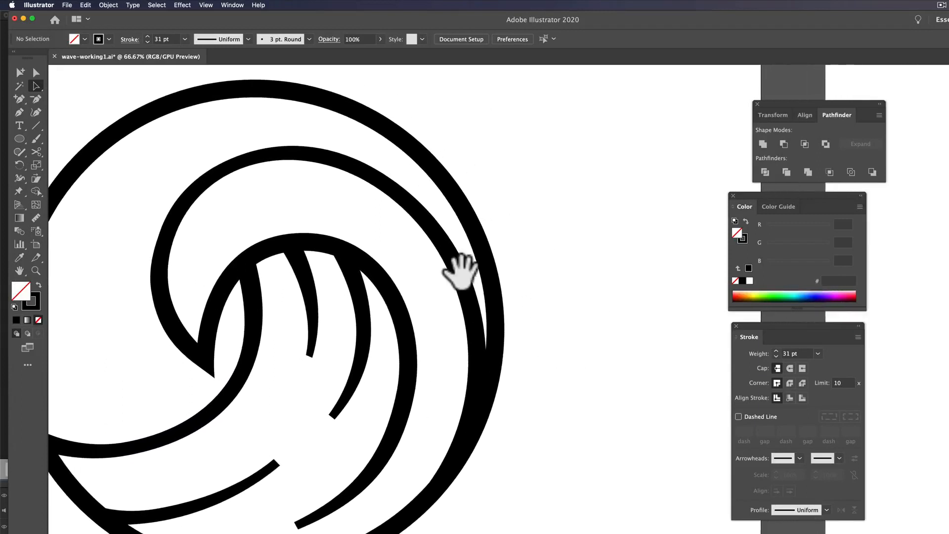
{"action": "left_click", "coordinate": [14, 112]}
{"action": "left_click", "coordinate": [658, 191]}
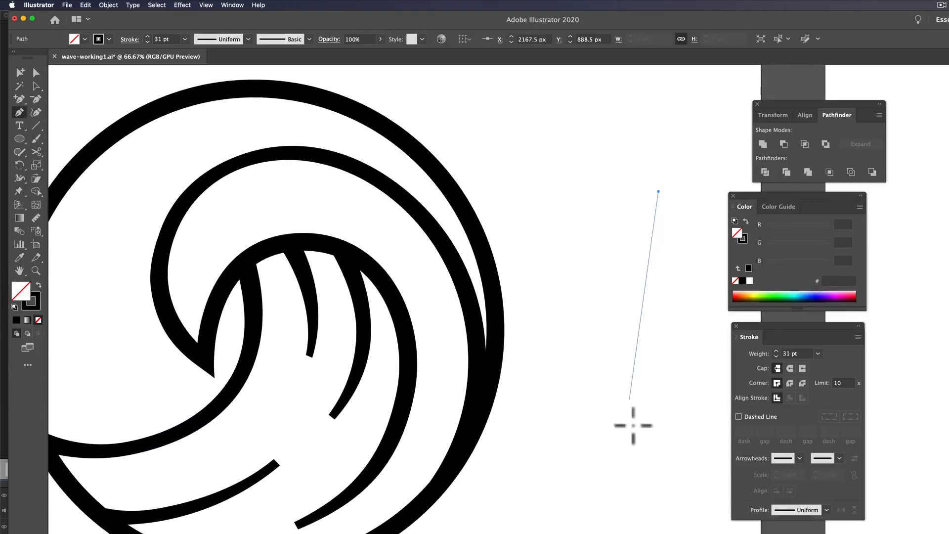
{"action": "left_click_drag", "start_coordinate": [581, 469], "coordinate": [440, 533]}
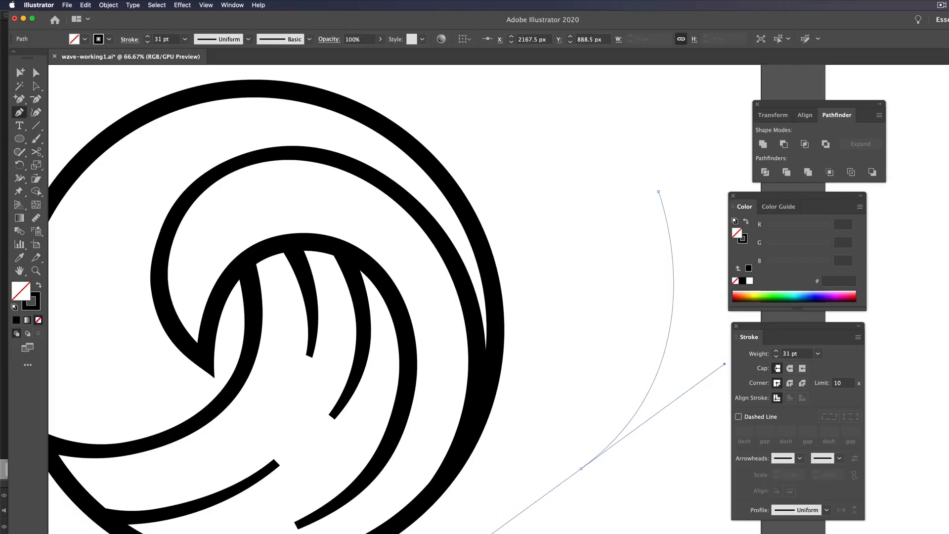
{"action": "key", "text": "Escape"}
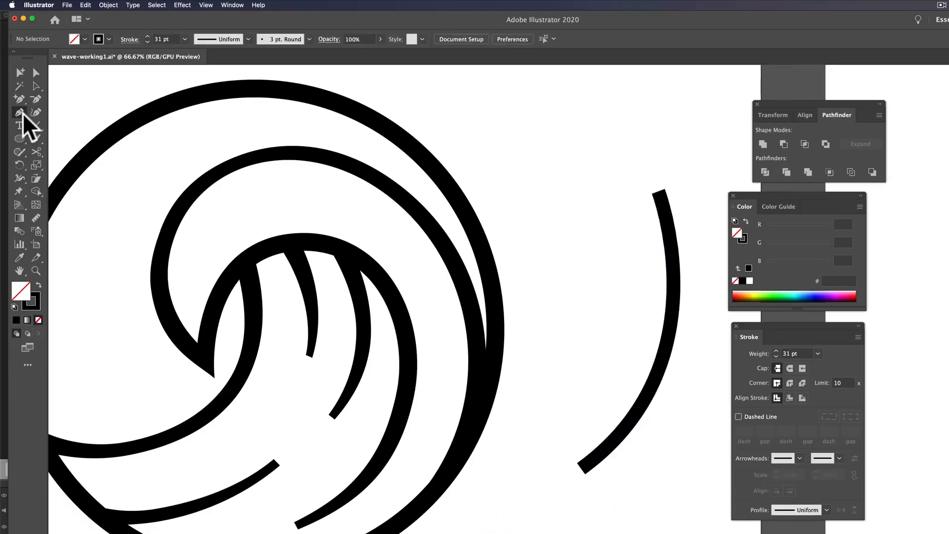
Vary the practice stroke's thickness with the Width tool, narrowing its lower end almost to a point and widening its upper end.
{"action": "left_click", "coordinate": [20, 179]}
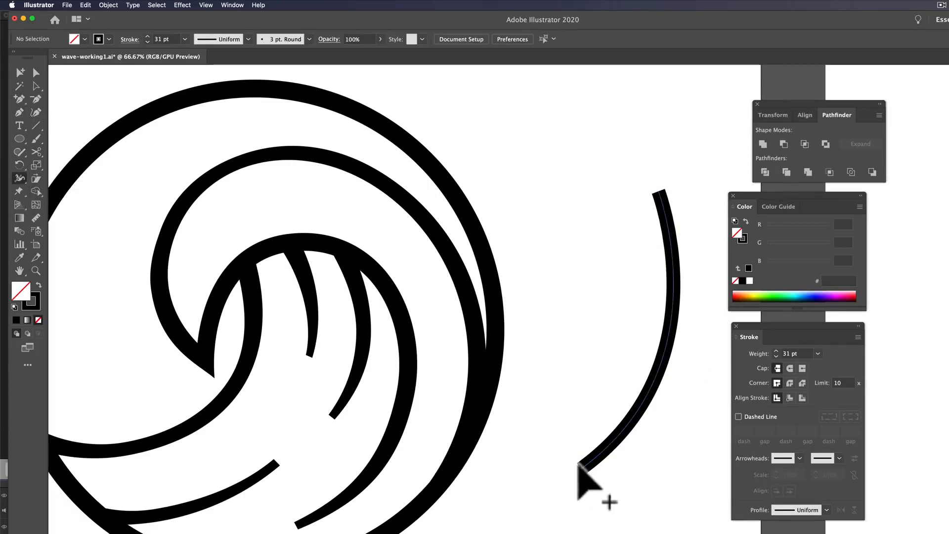
{"action": "left_click_drag", "start_coordinate": [578, 464], "coordinate": [578, 470]}
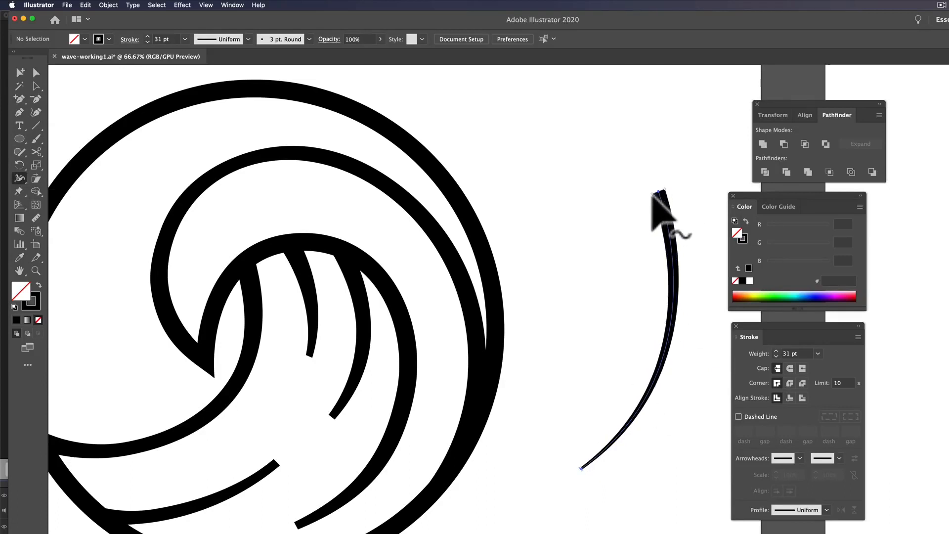
{"action": "left_click_drag", "start_coordinate": [652, 192], "coordinate": [644, 197]}
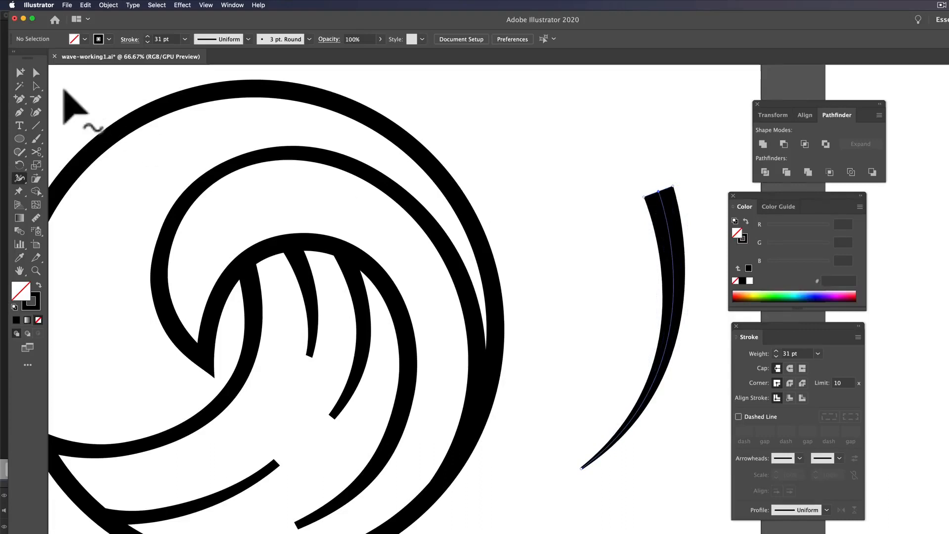
Expand the appearance of the tapered practice stroke into a filled shape.
{"action": "left_click", "coordinate": [36, 86]}
{"action": "left_click", "coordinate": [409, 137]}
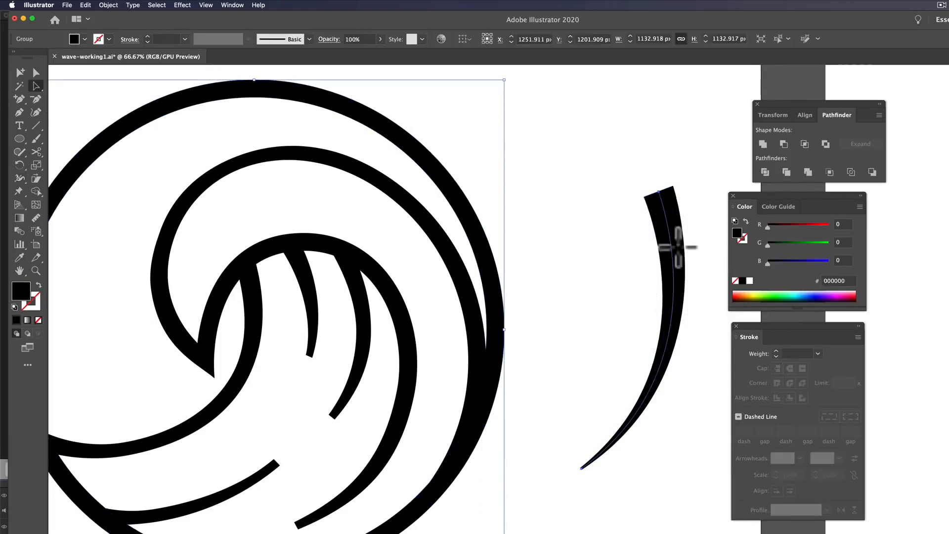
{"action": "left_click", "coordinate": [662, 246]}
{"action": "left_click", "coordinate": [105, 5]}
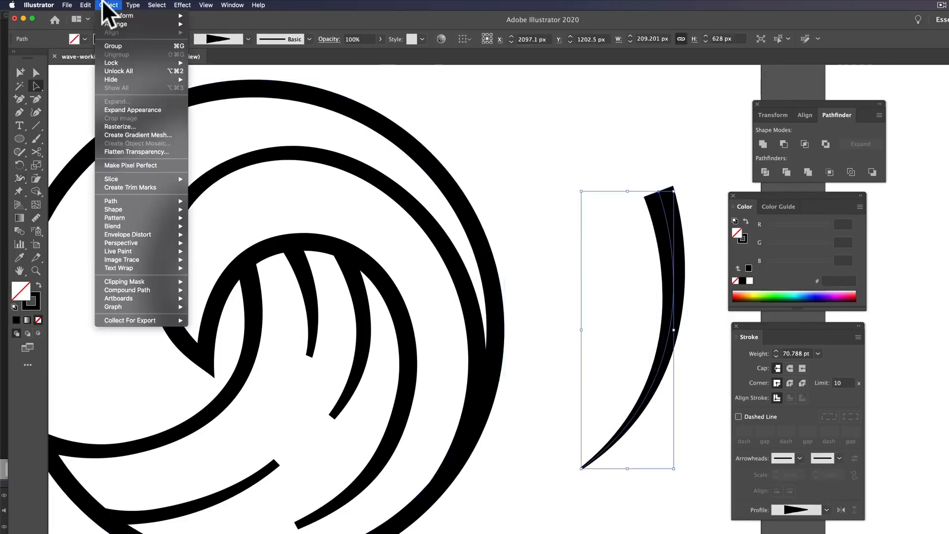
{"action": "left_click", "coordinate": [131, 110]}
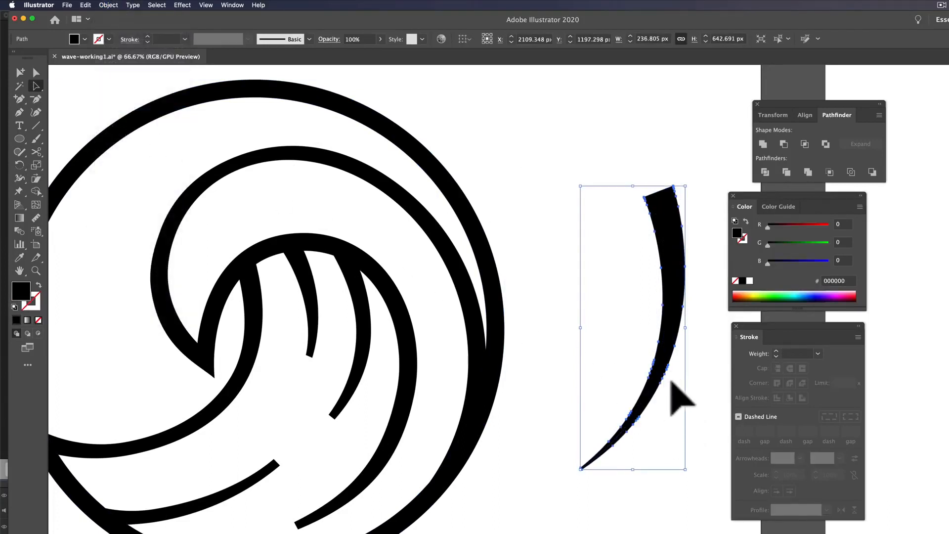
Remove surplus anchor points along both edges of the expanded practice shape with the Delete Anchor Point tool.
{"action": "scroll", "coordinate": [670, 382], "scroll_direction": "up", "scroll_amount": 3}
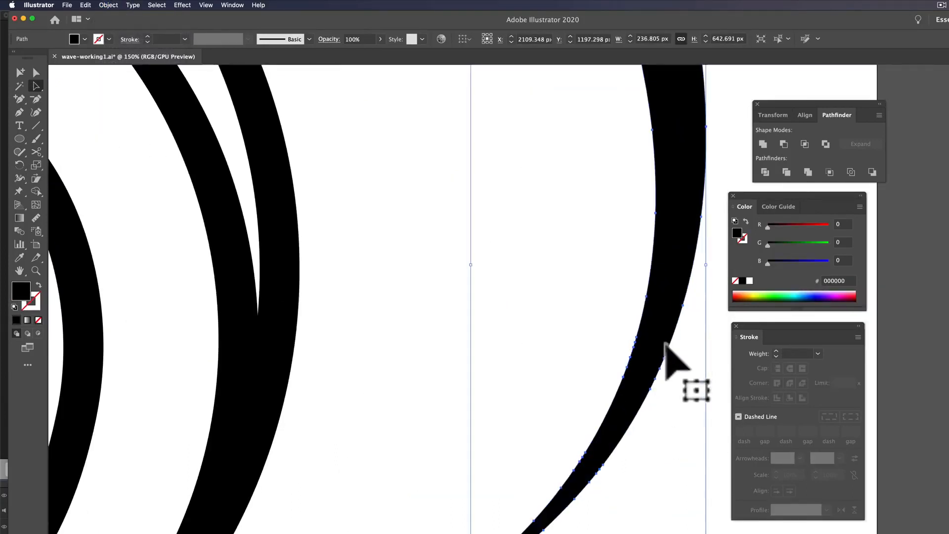
{"action": "scroll", "coordinate": [677, 369], "scroll_direction": "down", "scroll_amount": 3}
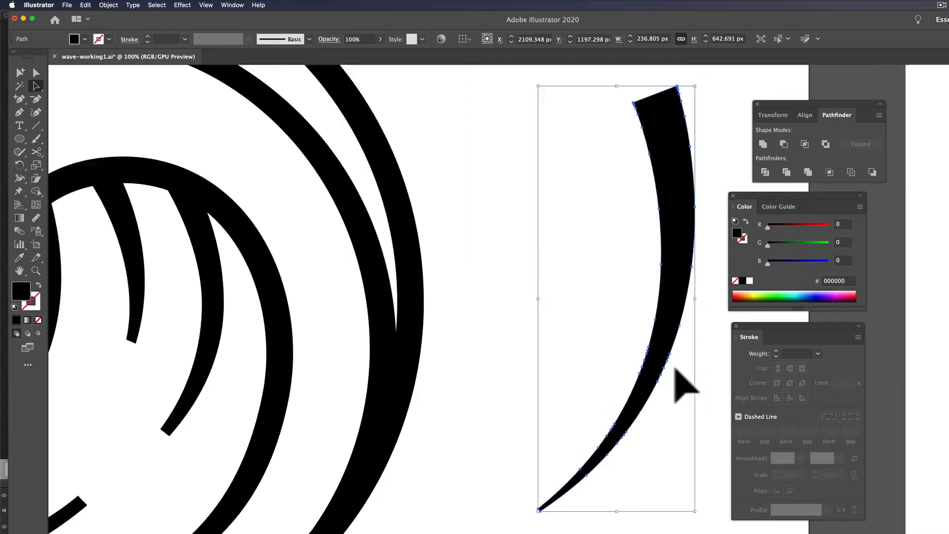
{"action": "left_click", "coordinate": [36, 98]}
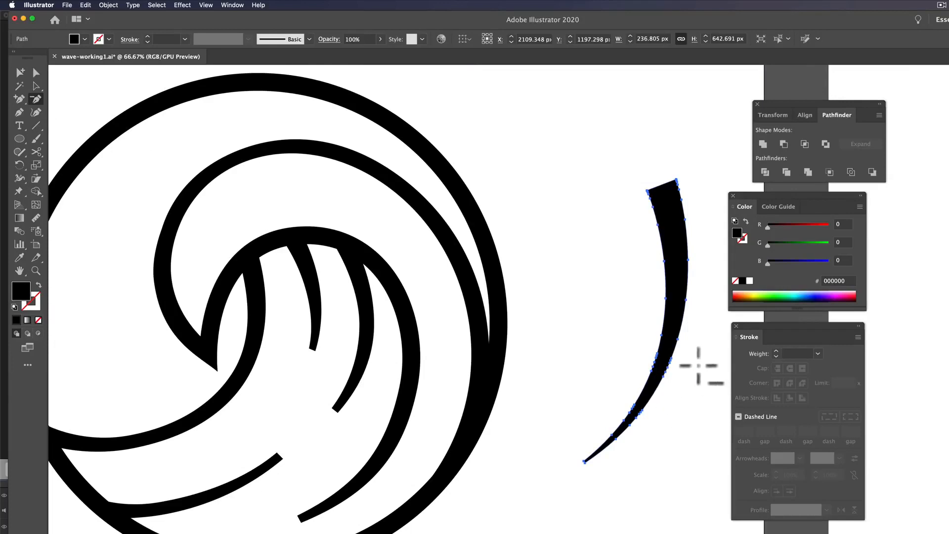
{"action": "scroll", "coordinate": [694, 364], "scroll_direction": "up", "scroll_amount": 1}
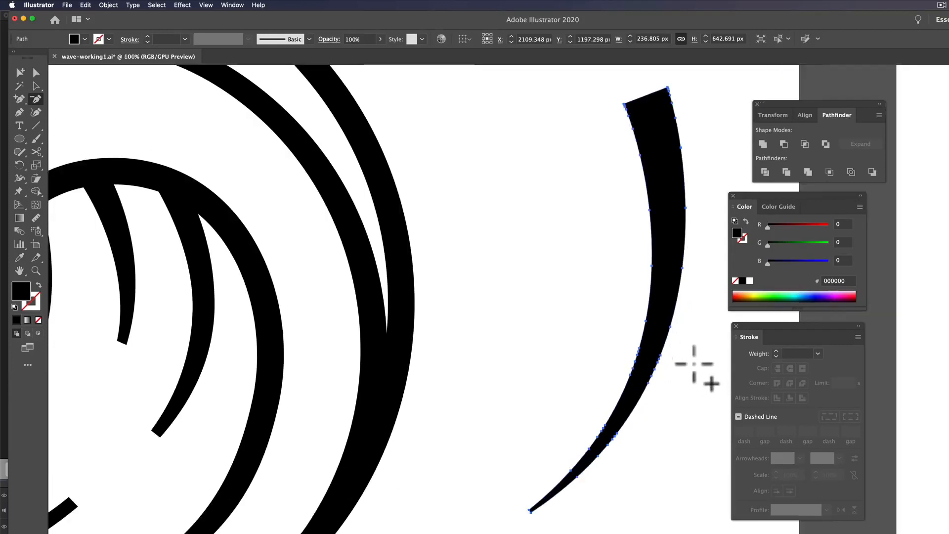
{"action": "left_click", "coordinate": [649, 385]}
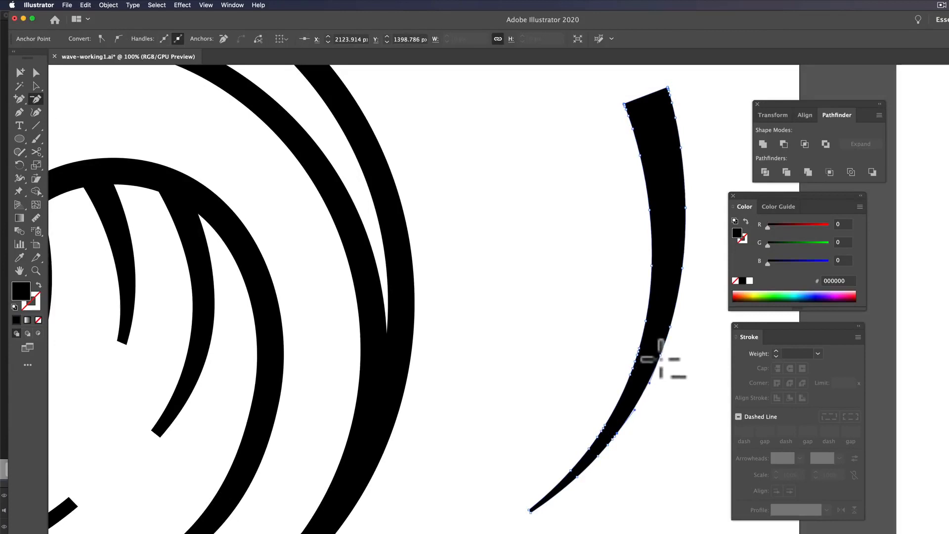
{"action": "left_click", "coordinate": [630, 375]}
{"action": "left_click", "coordinate": [633, 368]}
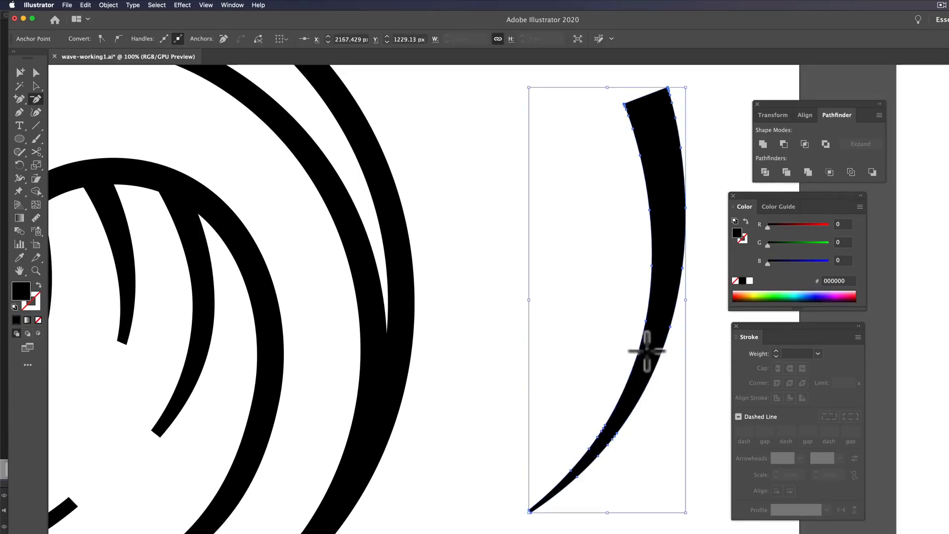
{"action": "left_click", "coordinate": [645, 353]}
Delete the practice shape beside the logo and return to the wave artwork.
{"action": "key", "text": "Delete"}
{"action": "key", "text": "super+minus"}
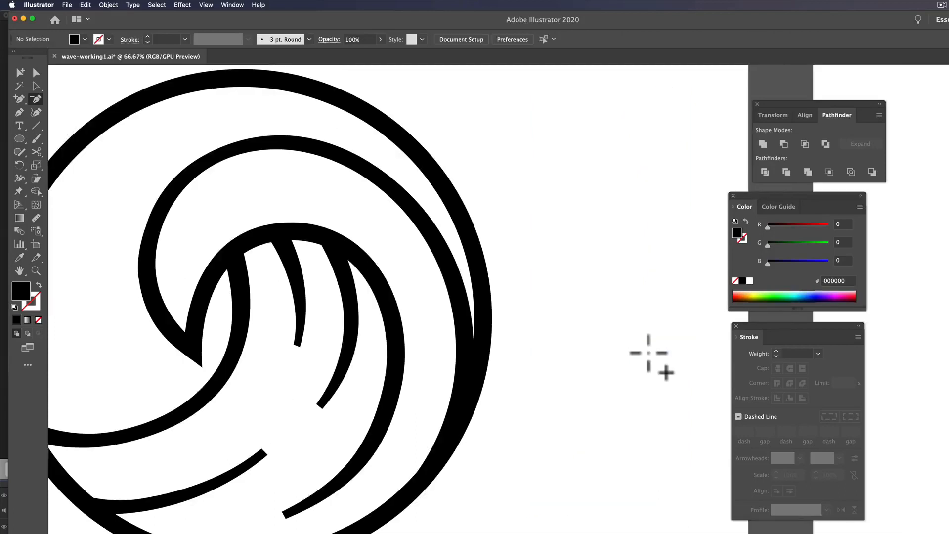
{"action": "left_click_drag", "start_coordinate": [392, 339], "coordinate": [582, 361]}
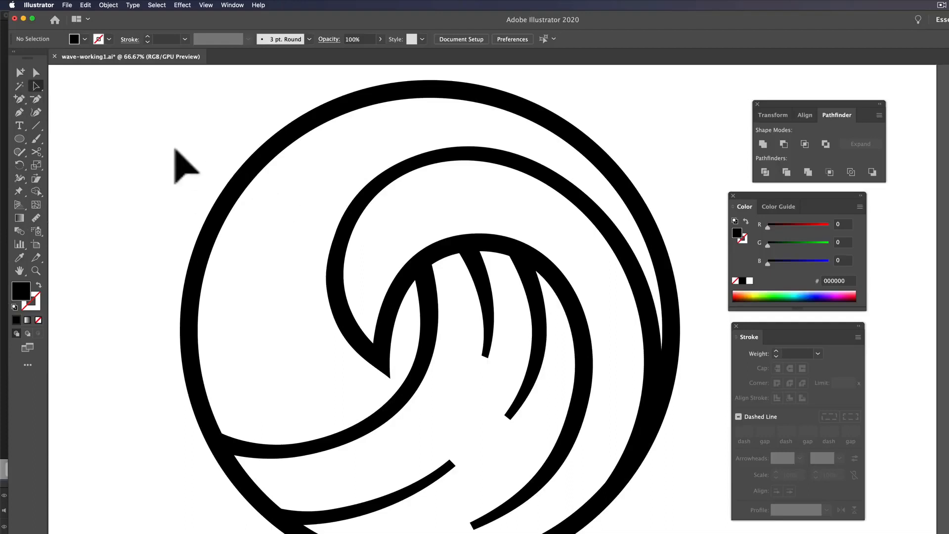
Select all the logo shapes and merge them into a single compound path with Pathfinder Unite.
{"action": "left_click", "coordinate": [39, 83]}
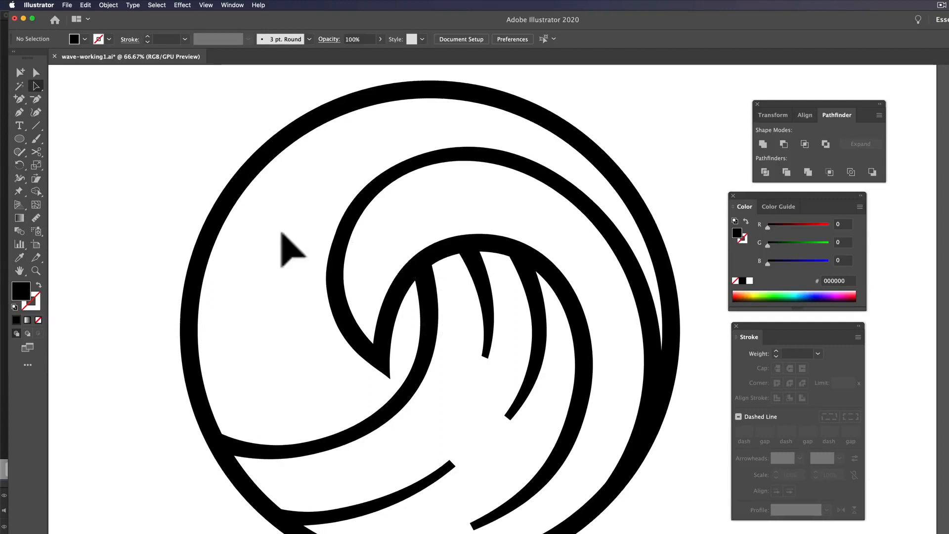
{"action": "left_click_drag", "start_coordinate": [173, 93], "coordinate": [665, 531]}
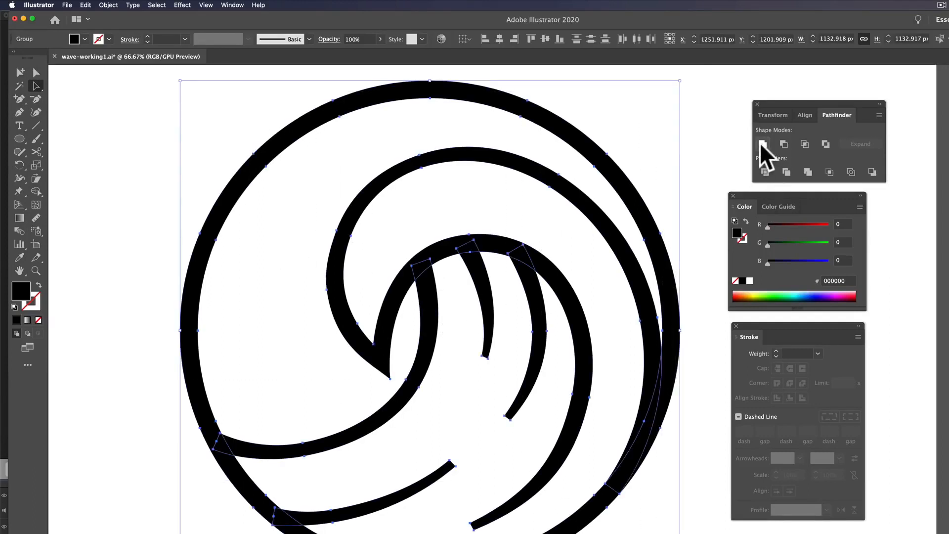
{"action": "left_click_drag", "start_coordinate": [785, 103], "coordinate": [736, 103]}
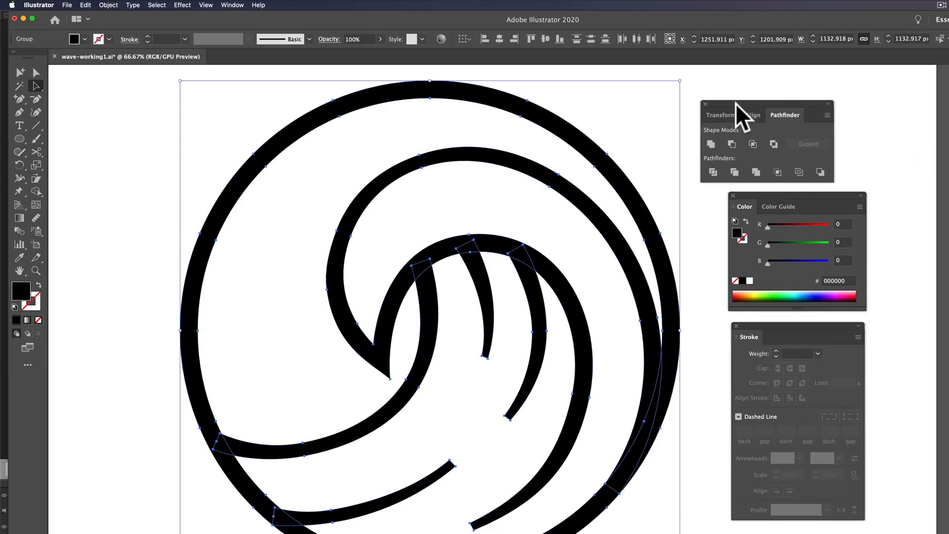
{"action": "left_click", "coordinate": [713, 147]}
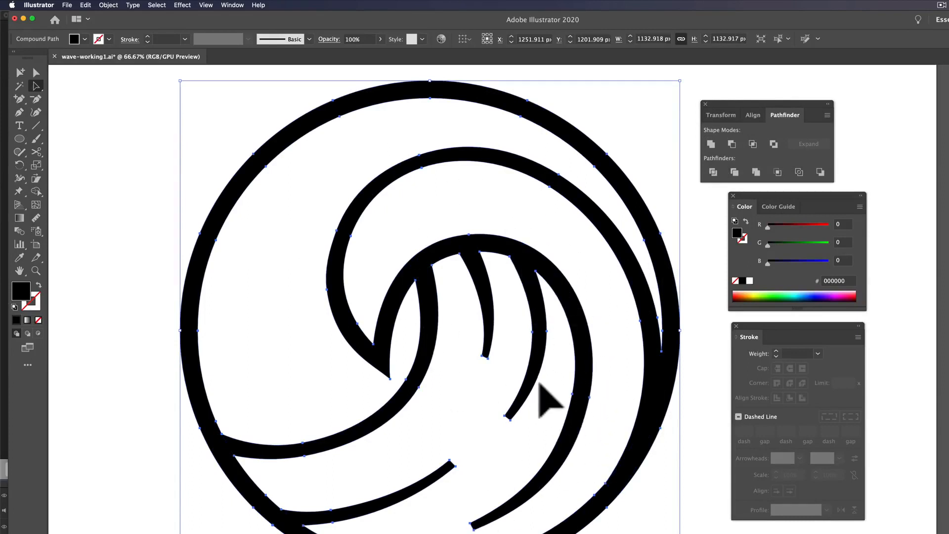
Examine individual corner anchors and curve segments where the inner lines meet the wave's arch.
{"action": "left_click", "coordinate": [39, 72]}
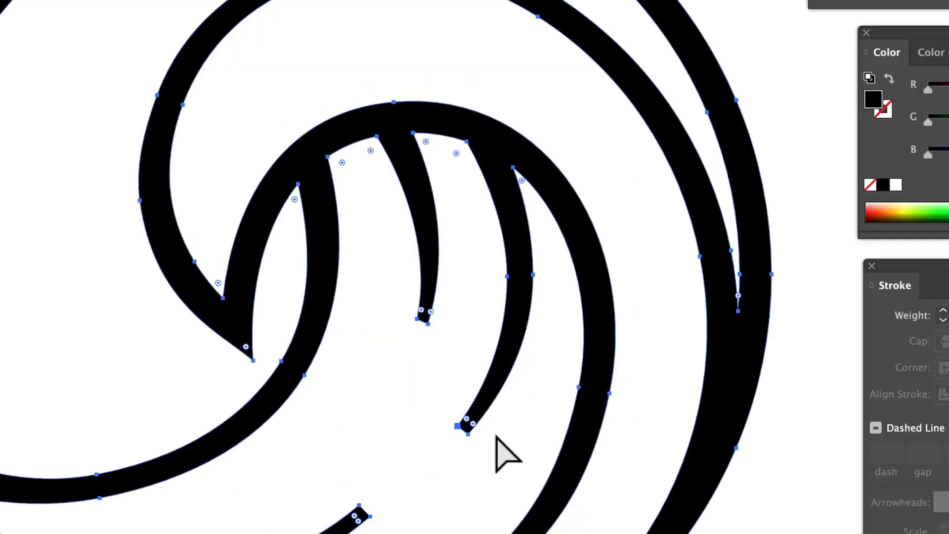
{"action": "left_click", "coordinate": [474, 322]}
{"action": "left_click", "coordinate": [479, 173]}
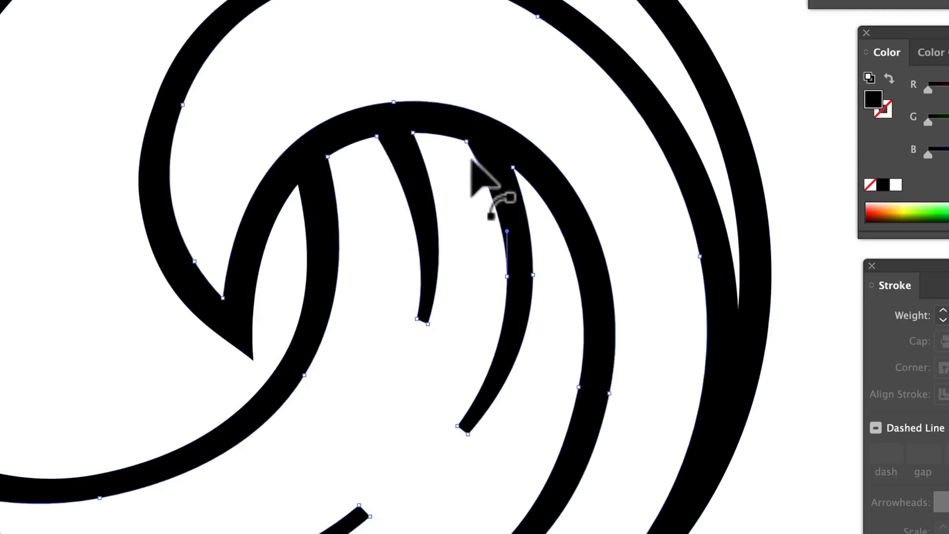
{"action": "left_click_drag", "start_coordinate": [456, 154], "coordinate": [383, 266]}
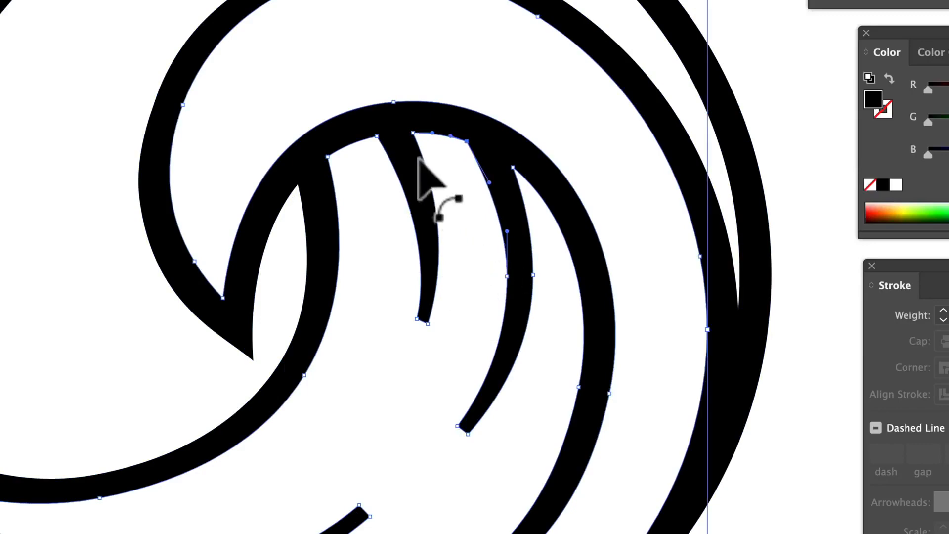
{"action": "left_click_drag", "start_coordinate": [415, 135], "coordinate": [444, 173]}
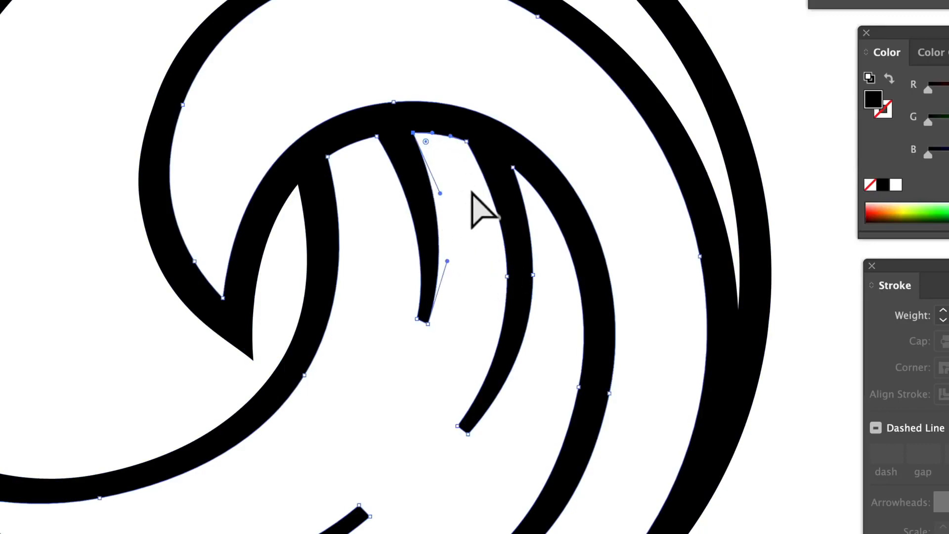
Round all corners of the merged logo together with a 3.12 px corner radius.
{"action": "left_click", "coordinate": [502, 171]}
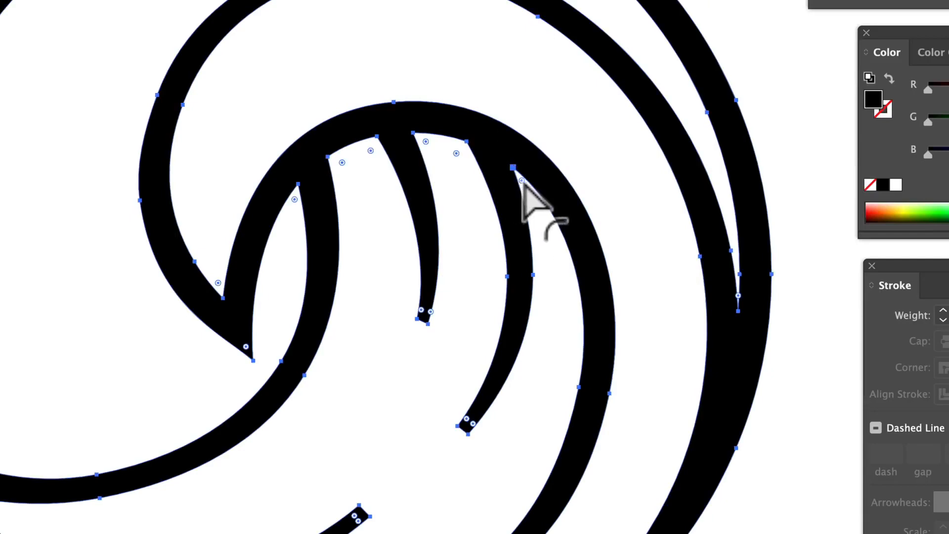
{"action": "left_click_drag", "start_coordinate": [521, 180], "coordinate": [527, 196]}
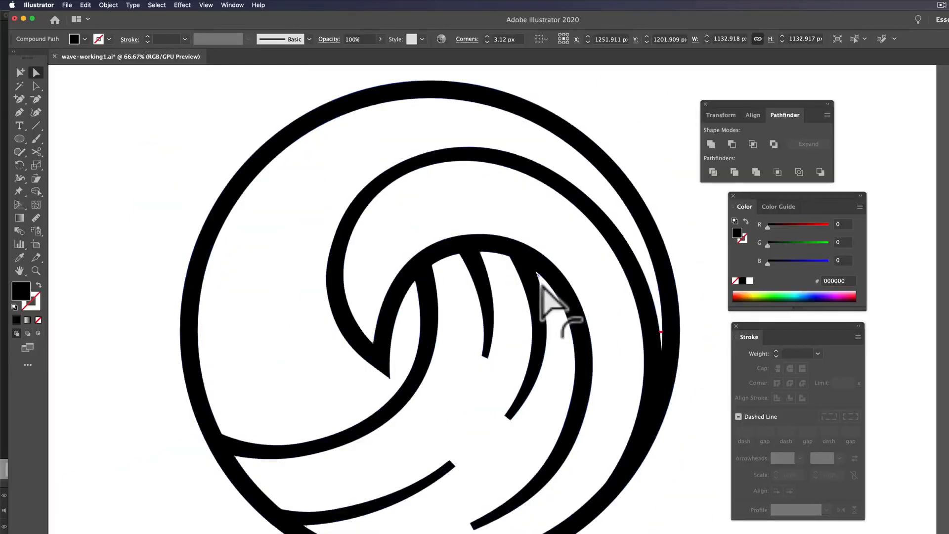
{"action": "left_click_drag", "start_coordinate": [542, 285], "coordinate": [543, 300]}
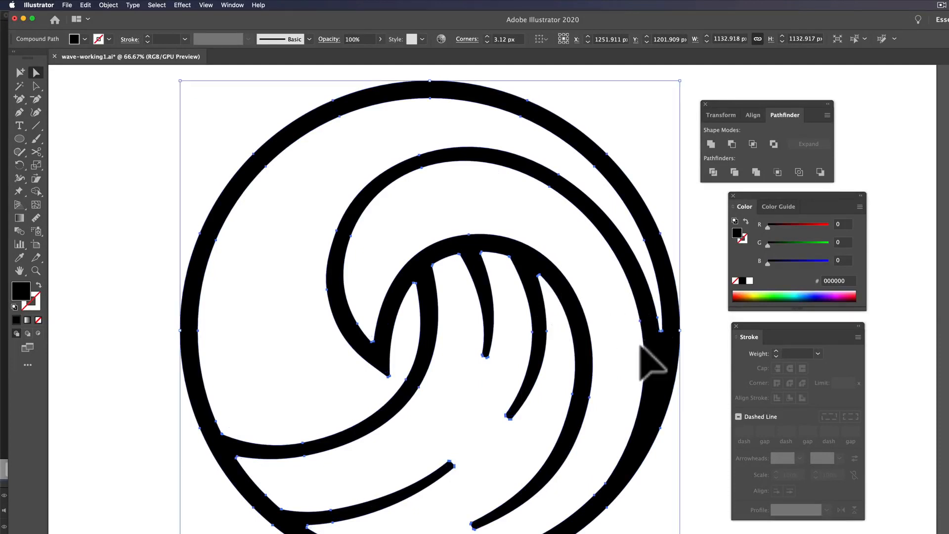
Undo the rounding of all corners and delete the two anchor points just above the narrow tip where the wave meets the outer ring.
{"action": "key", "text": "super+z"}
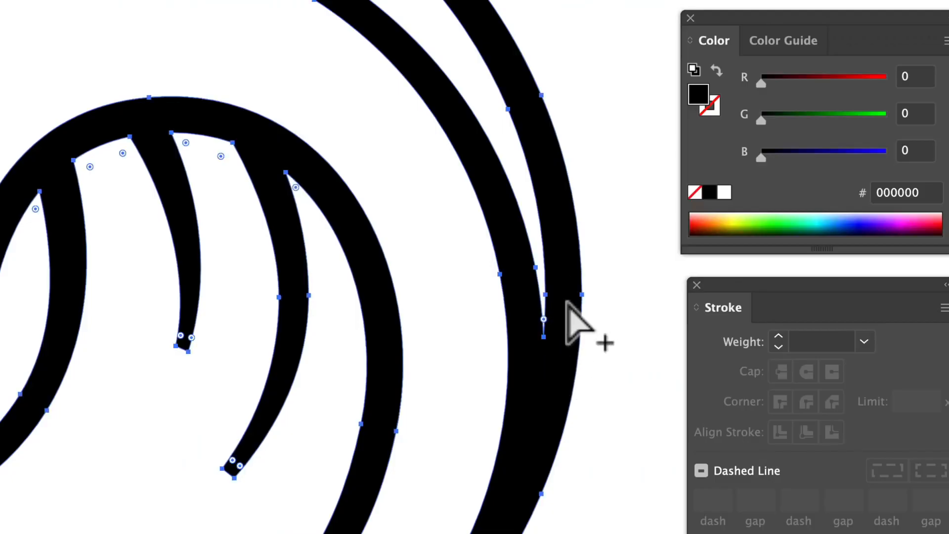
{"action": "scroll", "coordinate": [572, 319], "scroll_direction": "up", "scroll_amount": 5}
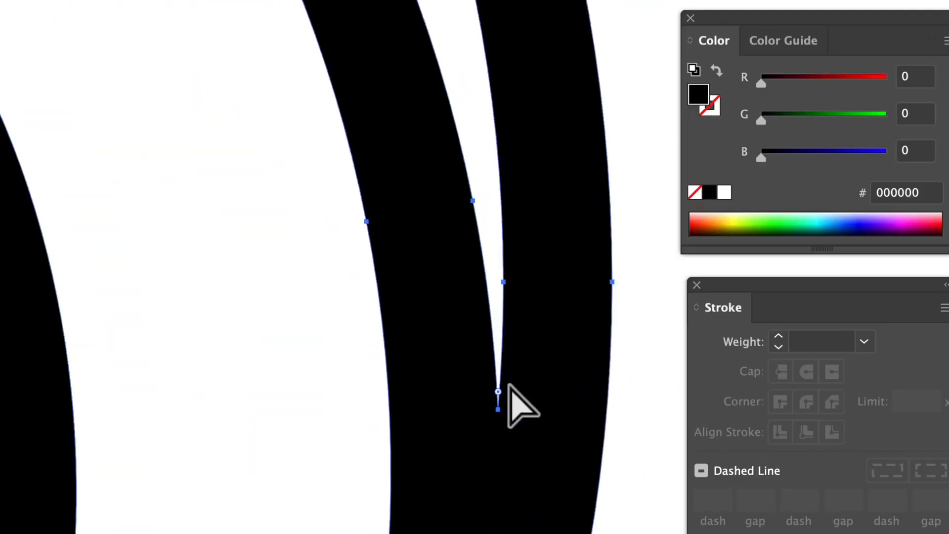
{"action": "left_click_drag", "start_coordinate": [496, 389], "coordinate": [509, 284]}
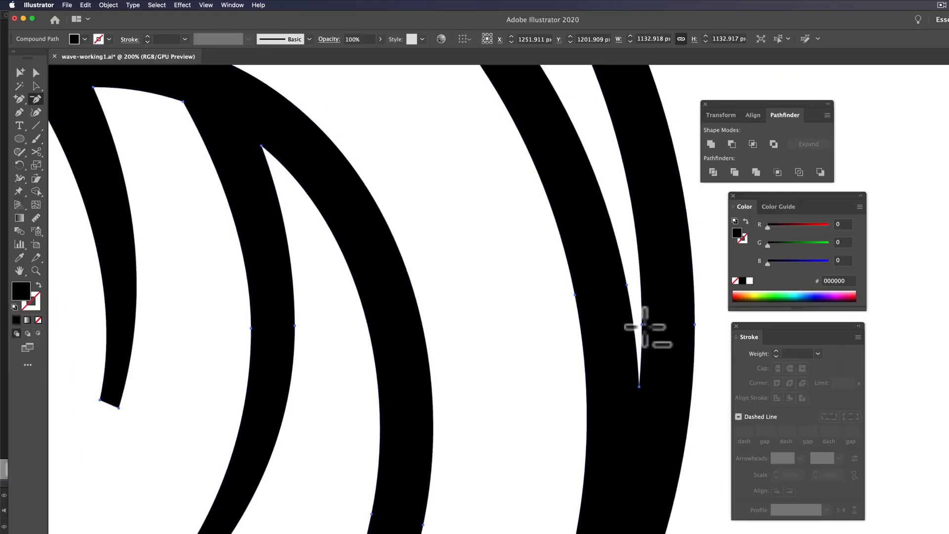
{"action": "left_click_drag", "start_coordinate": [642, 325], "coordinate": [632, 284]}
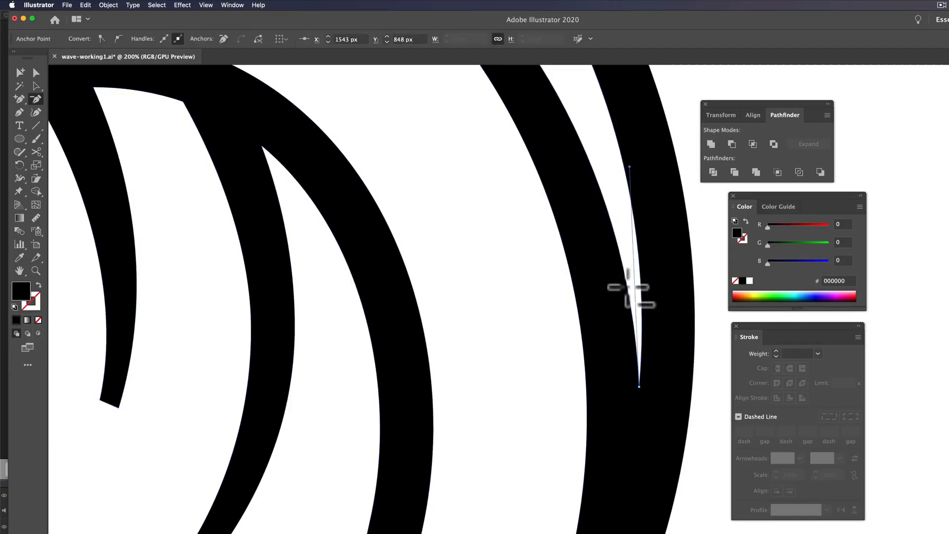
{"action": "key", "text": "super+minus"}
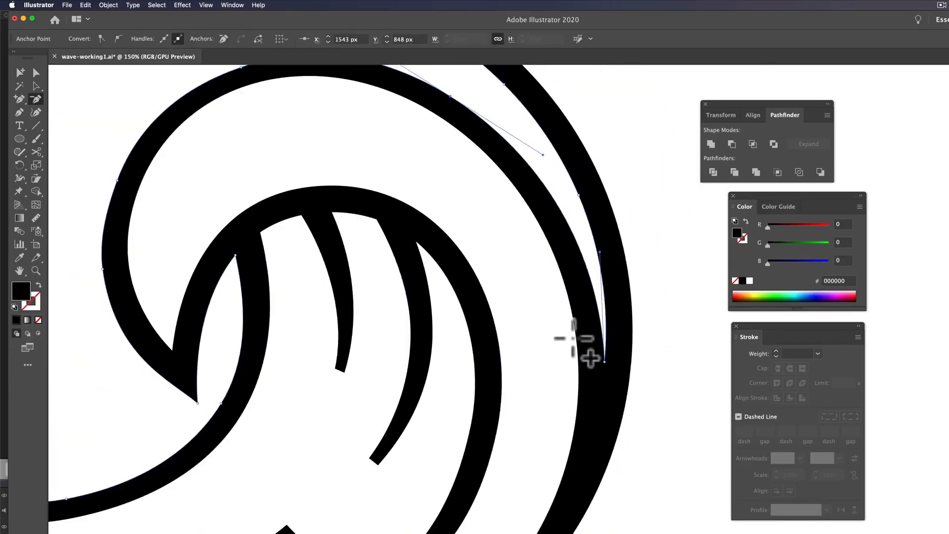
{"action": "key", "text": "super+minus"}
{"action": "left_click", "coordinate": [538, 332], "text": "super"}
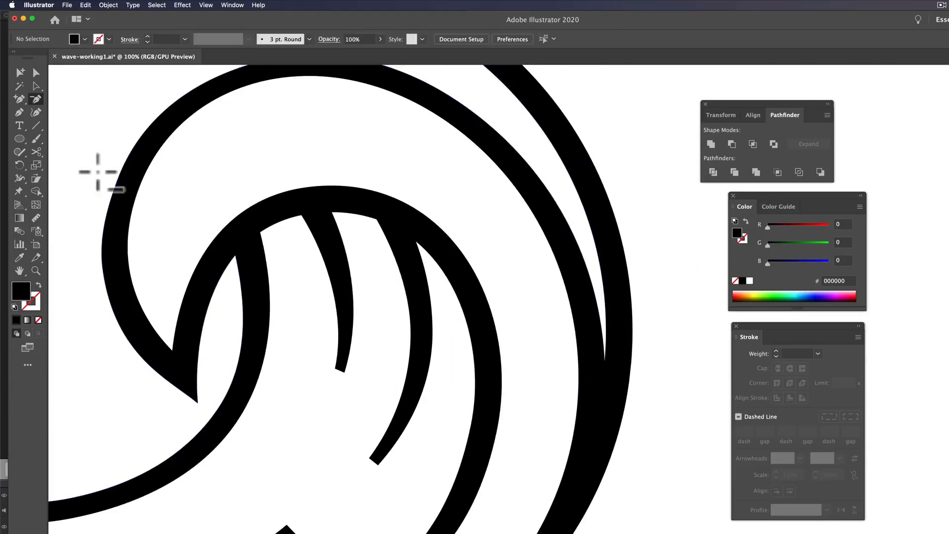
Round all corners of the merged logo together with a small radius of about 3.3 px, including the narrow tip beside the ring.
{"action": "left_click_drag", "start_coordinate": [409, 224], "coordinate": [465, 221]}
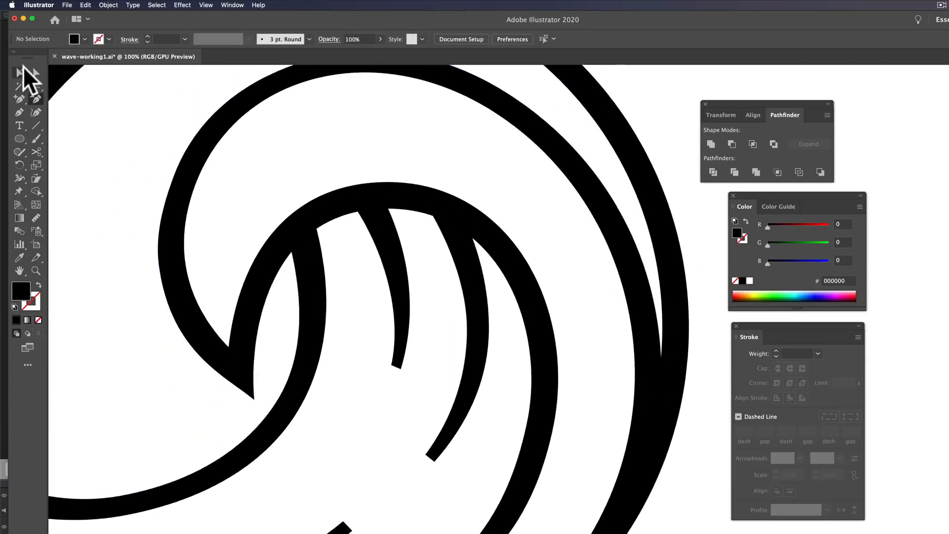
{"action": "left_click", "coordinate": [35, 72]}
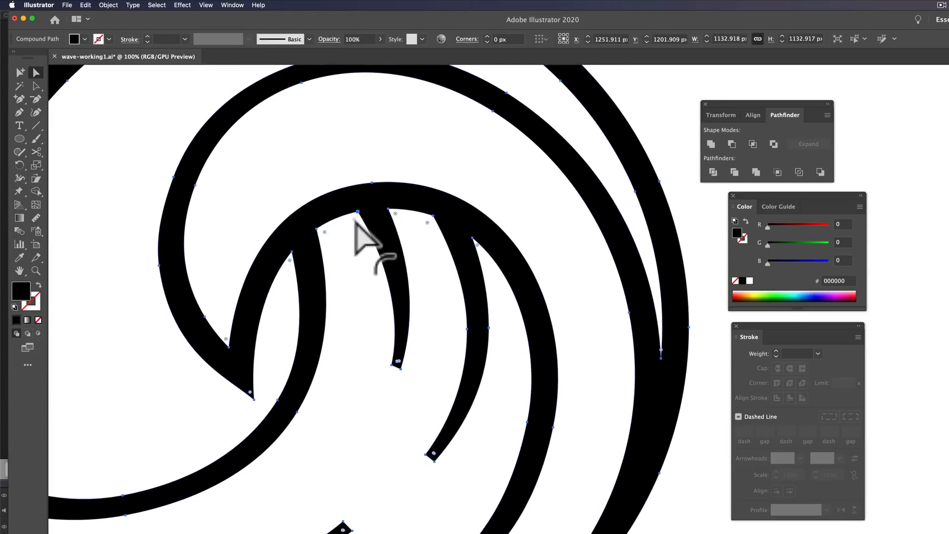
{"action": "left_click_drag", "start_coordinate": [355, 220], "coordinate": [352, 237]}
{"action": "left_click_drag", "start_coordinate": [655, 287], "coordinate": [662, 334]}
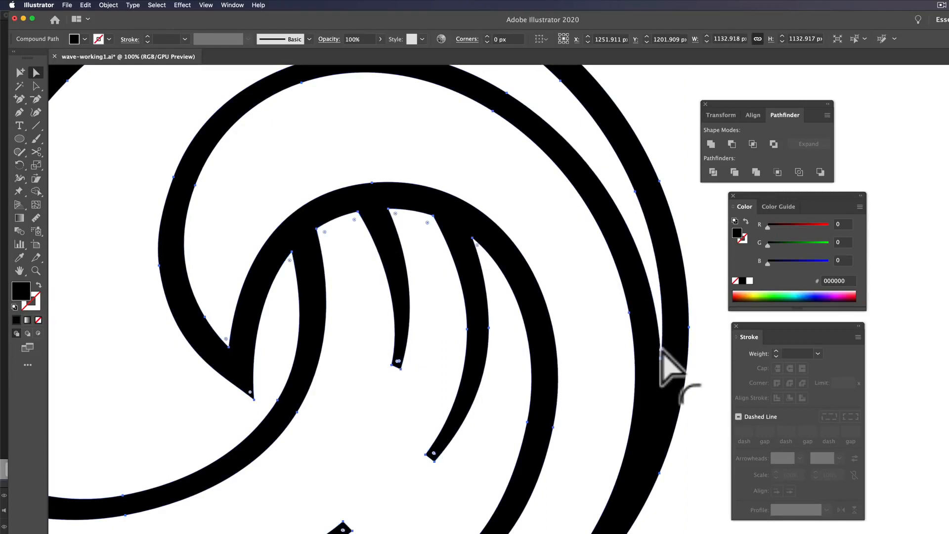
{"action": "left_click", "coordinate": [474, 245]}
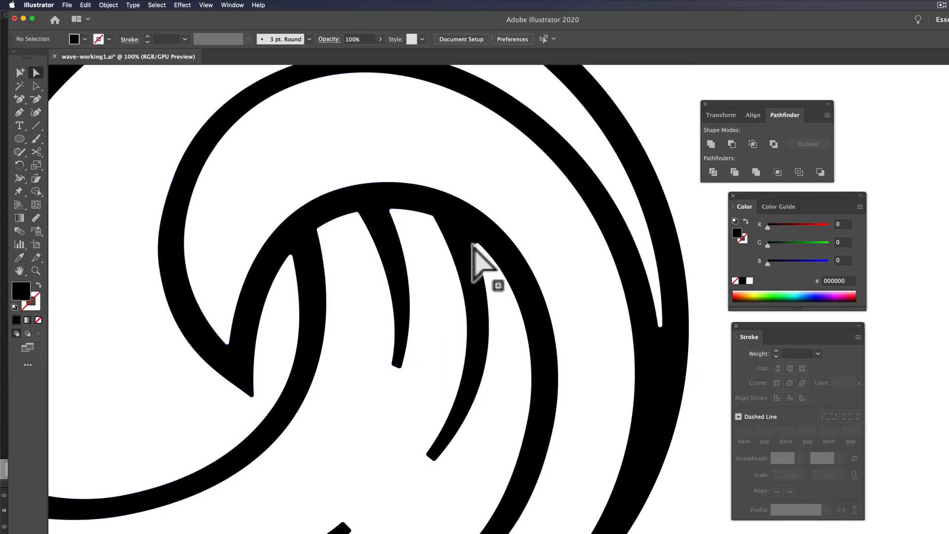
Increase the rounding beside the third inner line and on both gap corners between the second and third lines, making the second line's corner 13.17 px.
{"action": "left_click", "coordinate": [476, 243]}
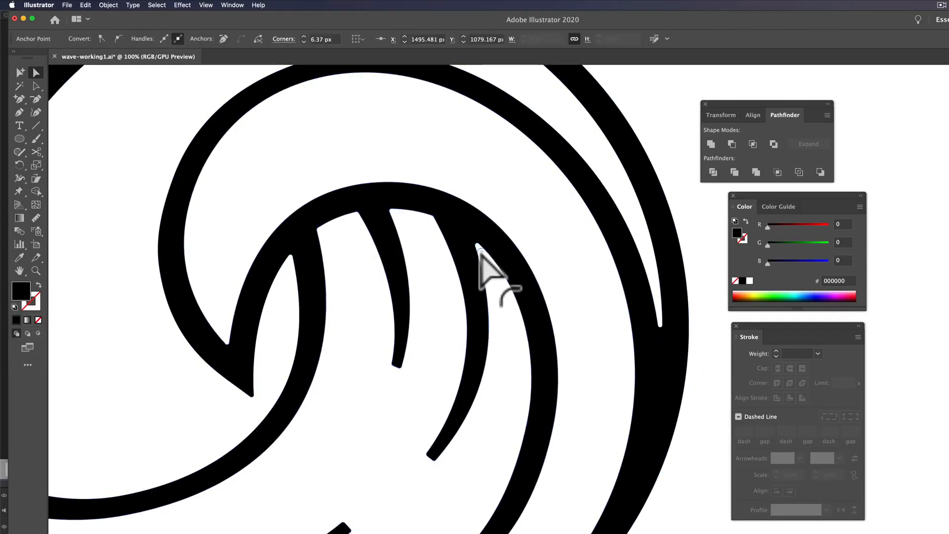
{"action": "left_click", "coordinate": [436, 228]}
{"action": "left_click", "coordinate": [435, 219]}
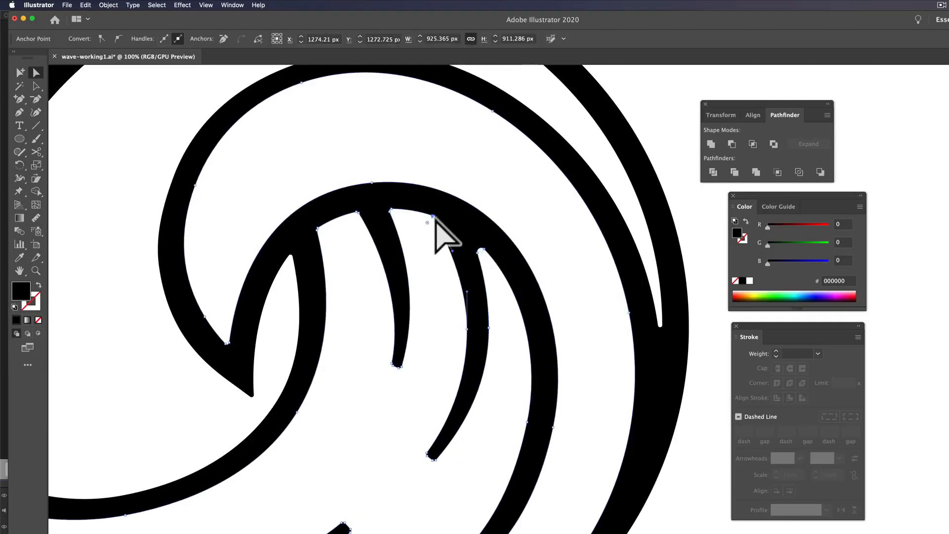
{"action": "left_click", "coordinate": [433, 217]}
{"action": "mouse_move", "coordinate": [428, 222]}
{"action": "left_mouse_down"}
{"action": "mouse_move", "coordinate": [420, 244]}
{"action": "mouse_move", "coordinate": [381, 230]}
{"action": "left_mouse_up"}
{"action": "left_click", "coordinate": [390, 210]}
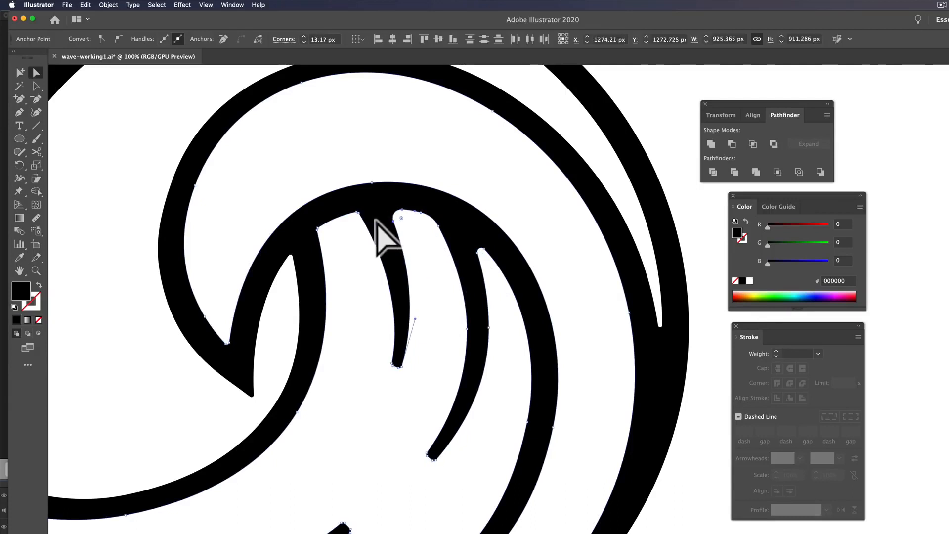
{"action": "left_click", "coordinate": [434, 258]}
Round the two corners under the arch between the first and second inner lines, giving the one at the second line 24.24 px.
{"action": "left_click", "coordinate": [370, 232]}
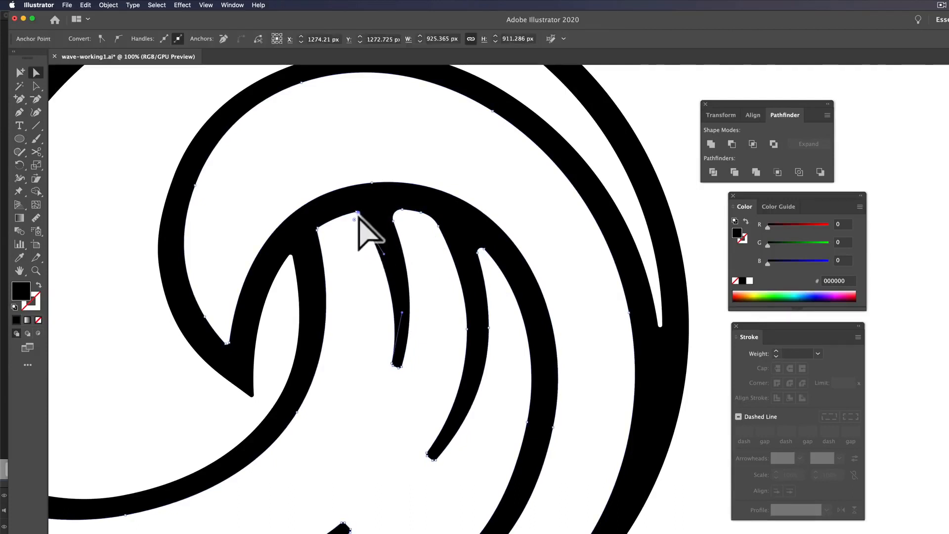
{"action": "left_click", "coordinate": [357, 214]}
{"action": "left_click", "coordinate": [323, 226]}
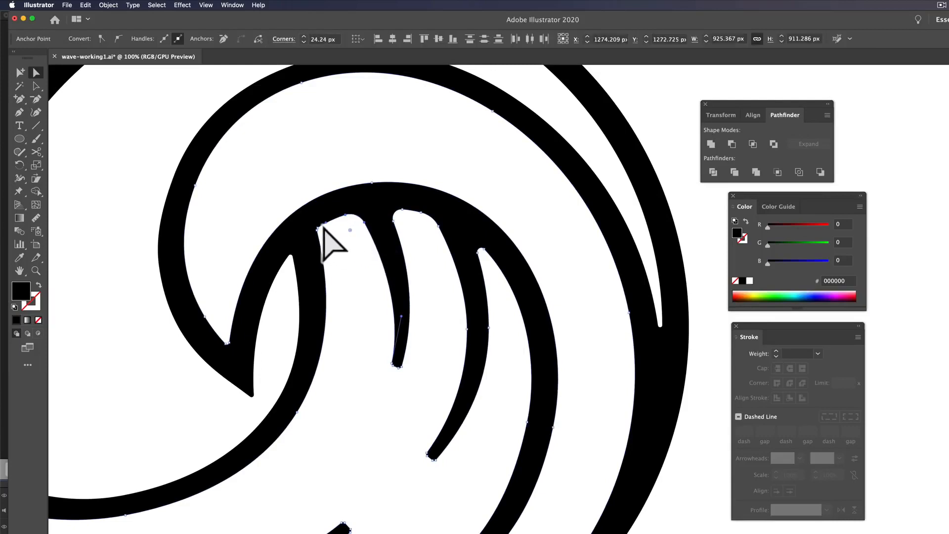
{"action": "left_click", "coordinate": [318, 228]}
{"action": "left_click_drag", "start_coordinate": [326, 232], "coordinate": [338, 238]}
{"action": "left_click", "coordinate": [441, 291]}
{"action": "scroll", "coordinate": [472, 272], "scroll_direction": "down", "scroll_amount": 2}
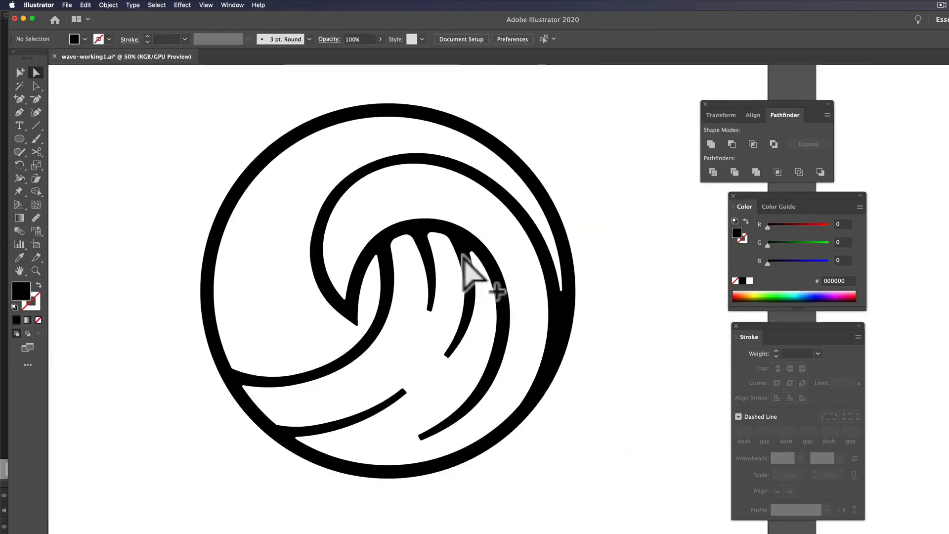
Round the wave's pointed crest tip, the notch beside it and the upper point of the narrow opening under the arch more strongly.
{"action": "scroll", "coordinate": [381, 284], "scroll_direction": "up", "scroll_amount": 2}
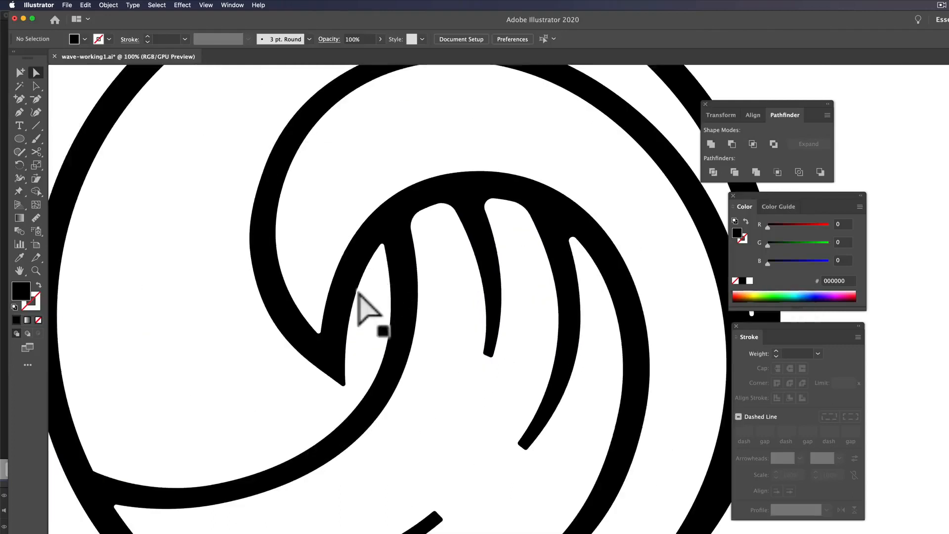
{"action": "left_click", "coordinate": [346, 391]}
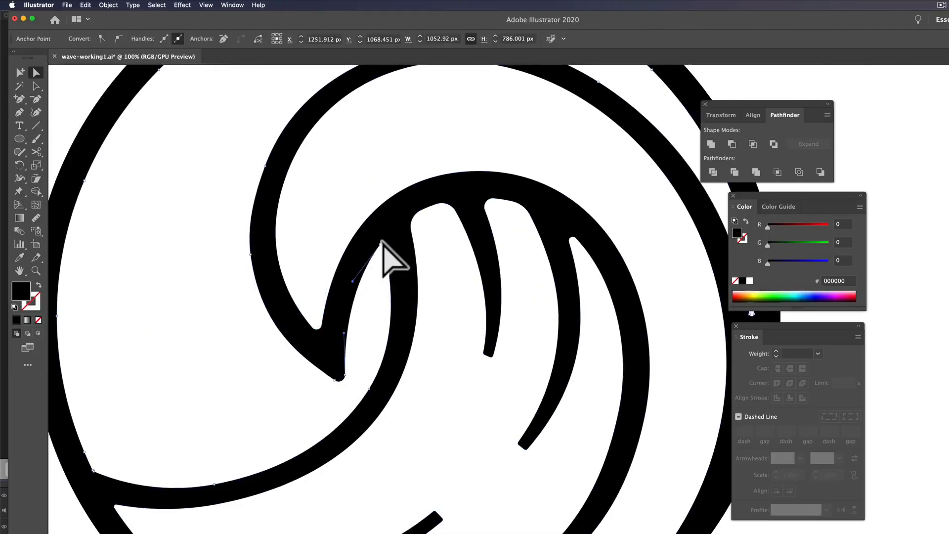
{"action": "left_click_drag", "start_coordinate": [388, 258], "coordinate": [390, 271]}
{"action": "left_click", "coordinate": [601, 403]}
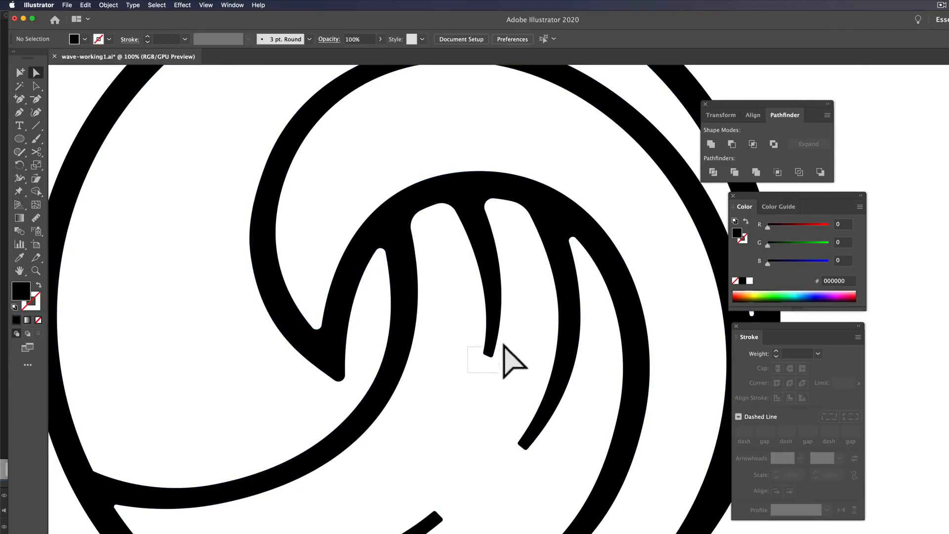
Round off the free ends of the tapered wave lines, using 7.97 px and 9.91 px radii on the first ones.
{"action": "mouse_move", "coordinate": [504, 344]}
{"action": "left_mouse_down"}
{"action": "mouse_move", "coordinate": [493, 350]}
{"action": "mouse_move", "coordinate": [498, 330]}
{"action": "left_mouse_up"}
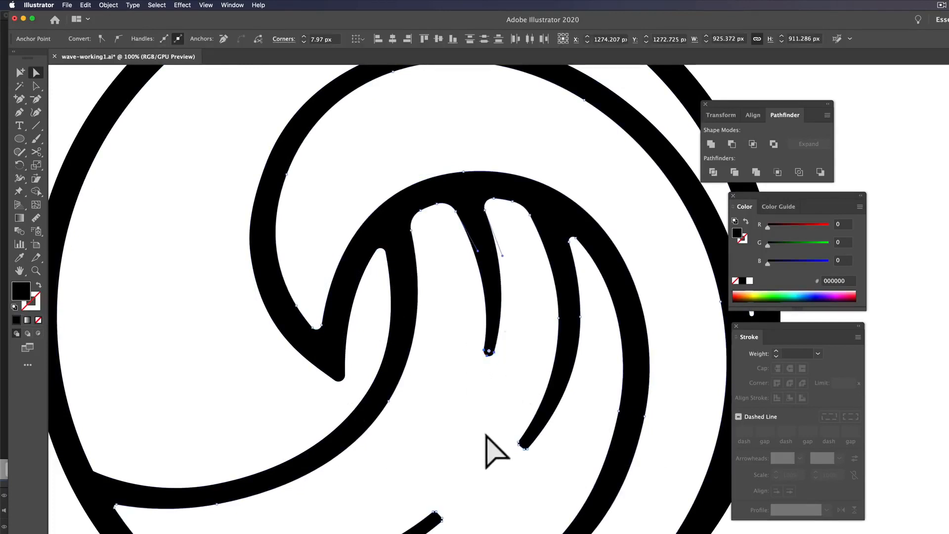
{"action": "left_click_drag", "start_coordinate": [525, 442], "coordinate": [544, 435]}
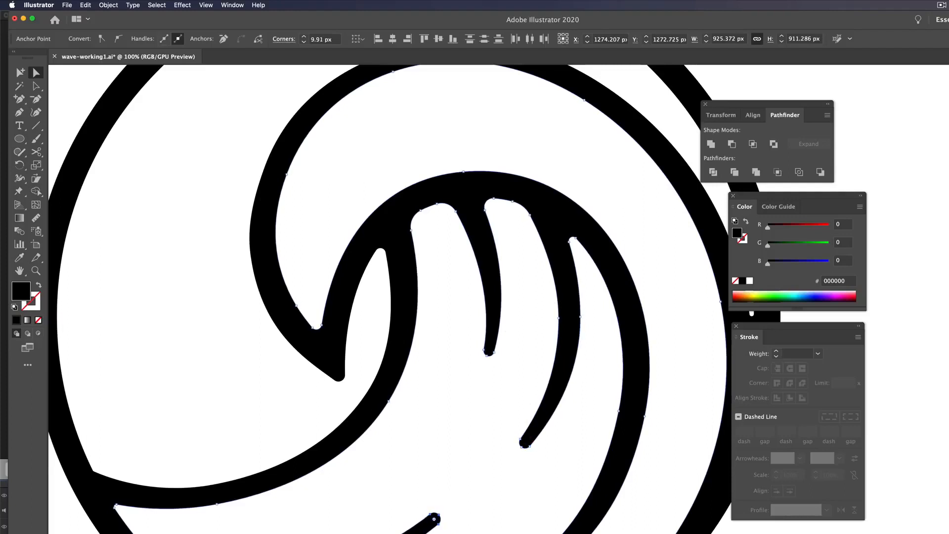
{"action": "left_click_drag", "start_coordinate": [462, 517], "coordinate": [482, 341]}
{"action": "left_click", "coordinate": [540, 424]}
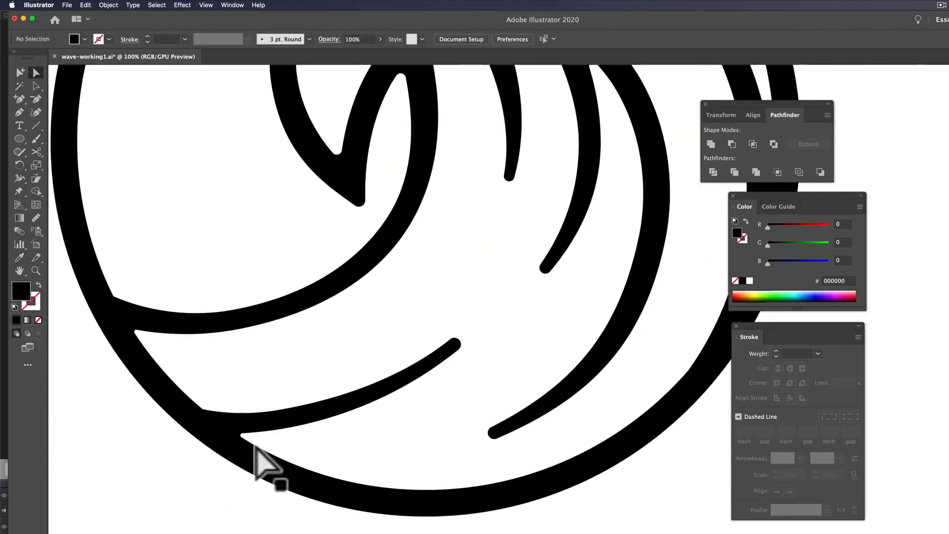
Soften the two corners above and below the lowest wave line where it joins the outer ring.
{"action": "left_click", "coordinate": [243, 435]}
{"action": "left_click", "coordinate": [242, 435]}
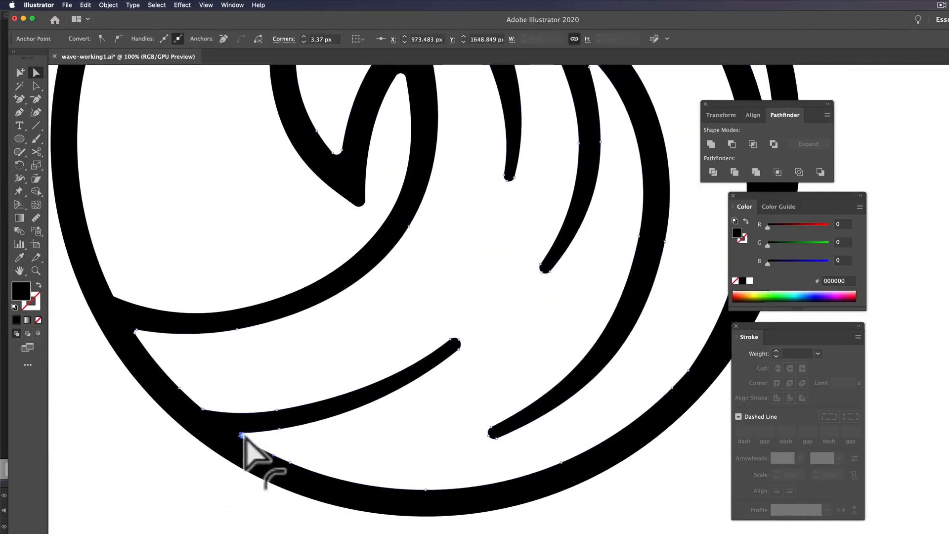
{"action": "left_click_drag", "start_coordinate": [241, 435], "coordinate": [220, 373]}
Soften the two corners where the next wave line up joins the outer ring, starting with the lower one.
{"action": "left_click", "coordinate": [144, 345]}
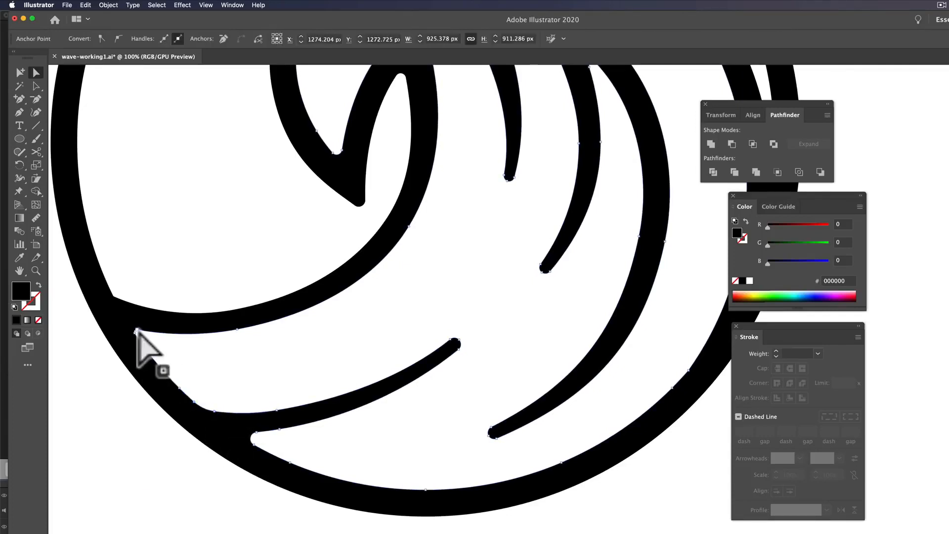
{"action": "left_click", "coordinate": [136, 330]}
{"action": "mouse_move", "coordinate": [144, 338]}
{"action": "left_mouse_down"}
{"action": "mouse_move", "coordinate": [153, 343]}
{"action": "mouse_move", "coordinate": [145, 338]}
{"action": "left_mouse_up"}
{"action": "left_click", "coordinate": [128, 302]}
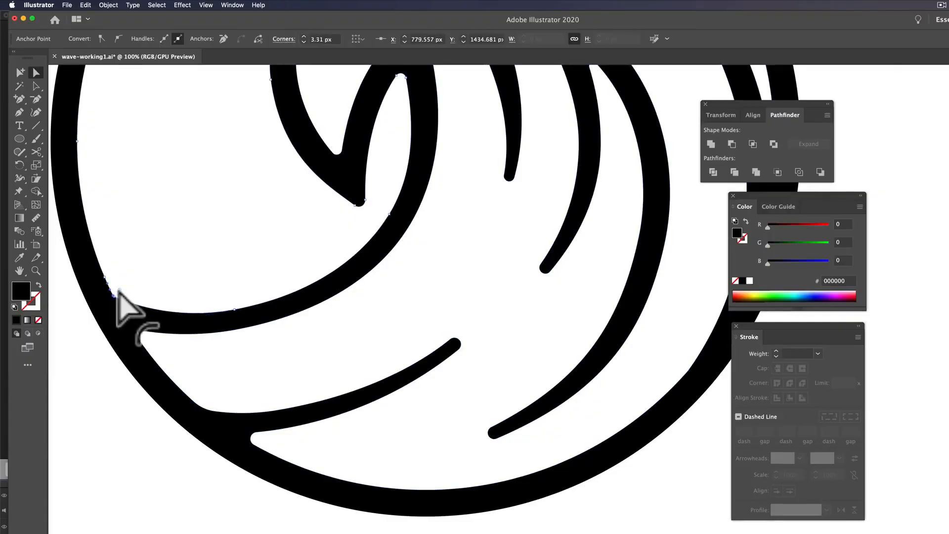